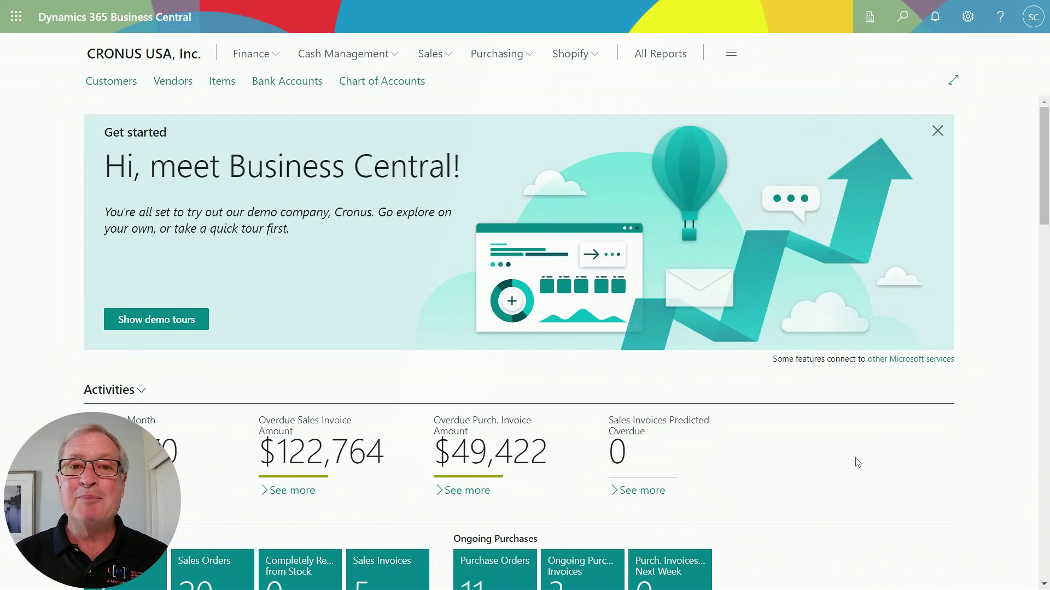
View the entries behind the Overdue Purch. Invoice Amount, return to the home page and look over its activity tiles.
{"action": "scroll", "coordinate": [832, 461], "scroll_direction": "down", "scroll_amount": 3}
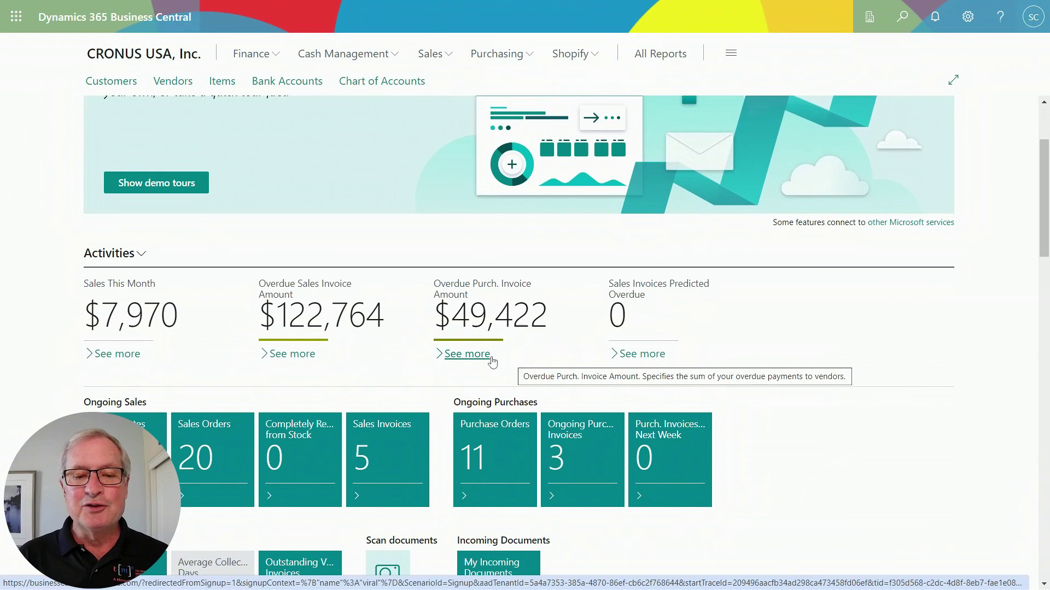
{"action": "left_click", "coordinate": [467, 354]}
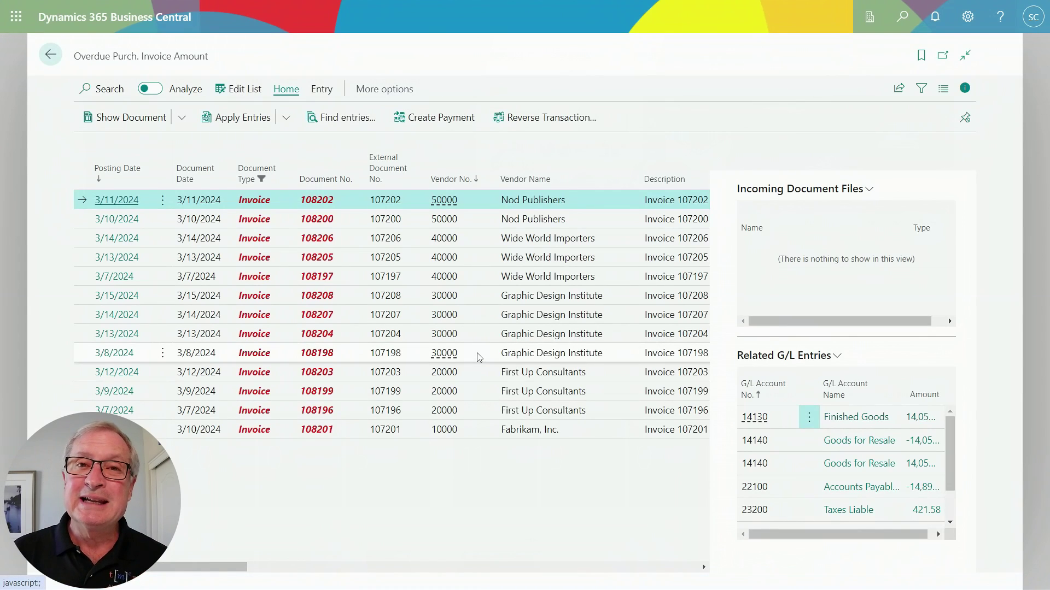
{"action": "key", "text": "Escape"}
{"action": "scroll", "coordinate": [736, 485], "scroll_direction": "down", "scroll_amount": 2}
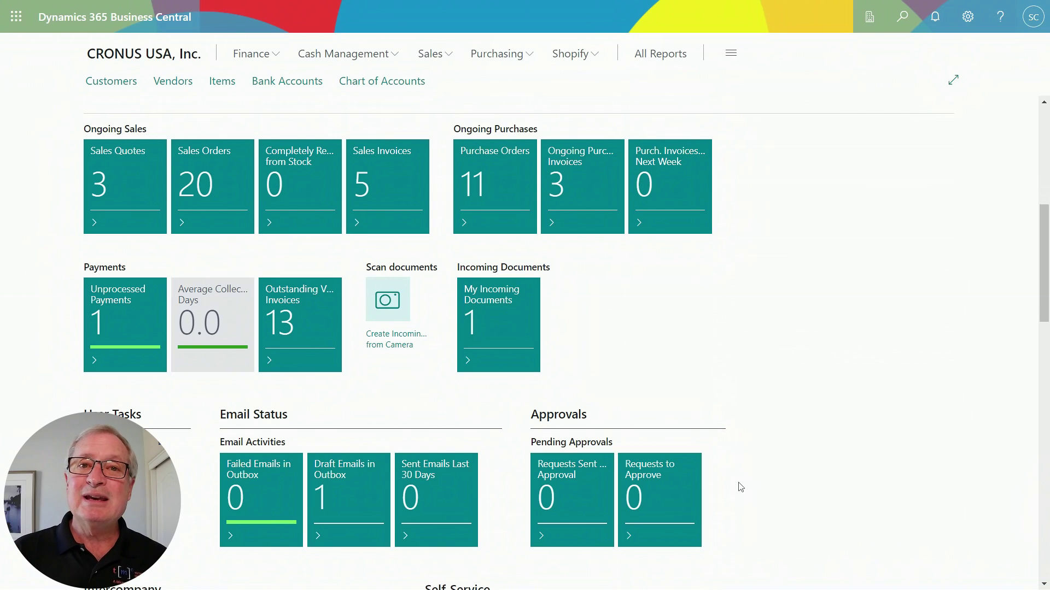
{"action": "scroll", "coordinate": [740, 486], "scroll_direction": "up", "scroll_amount": 6}
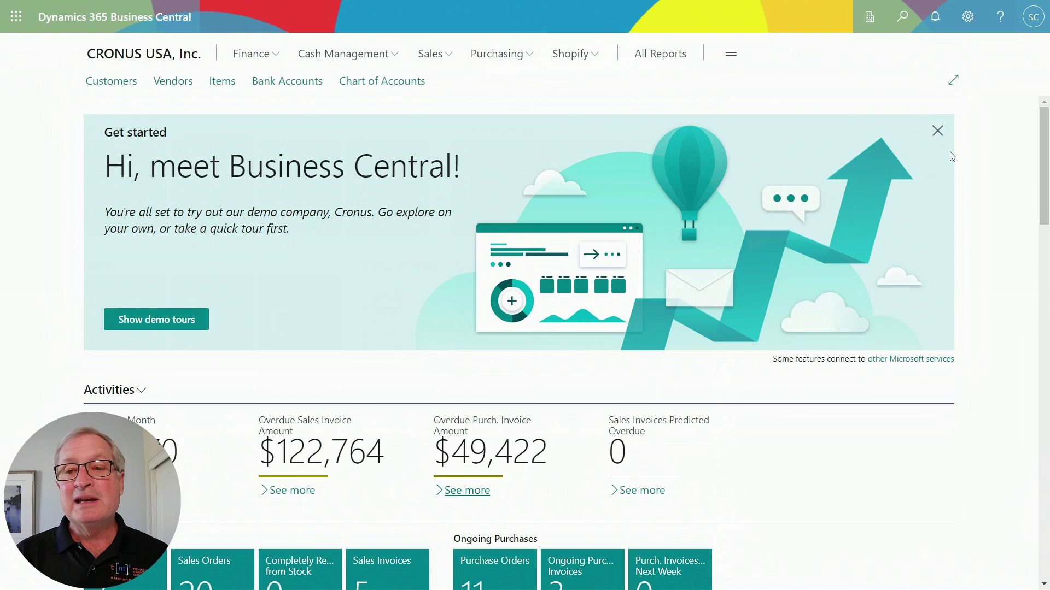
Find "purchase invoice" with the page search and open the Purchase Invoices list.
{"action": "left_click", "coordinate": [902, 17]}
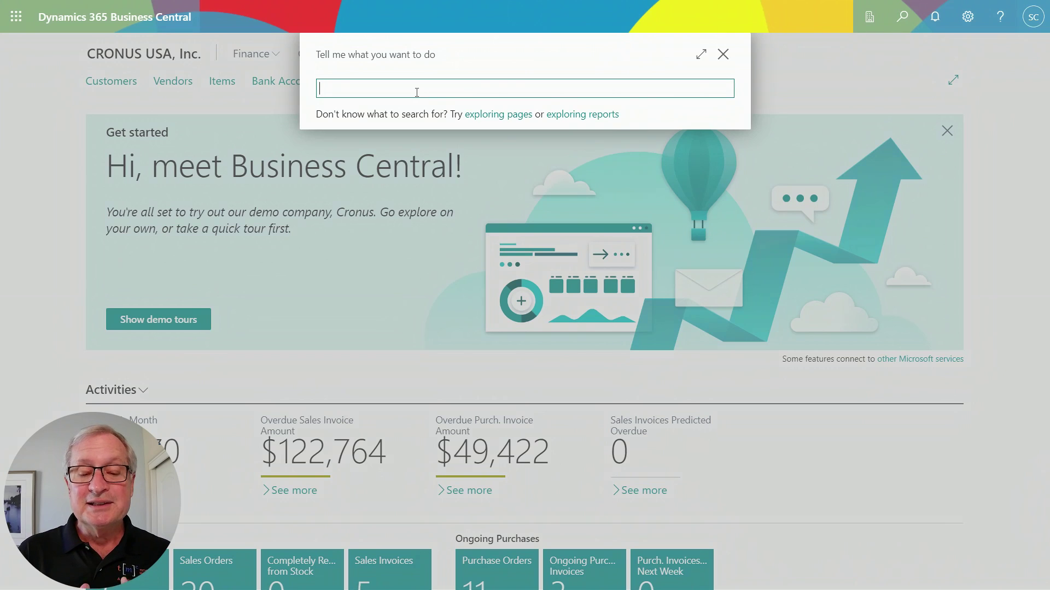
{"action": "type", "text": "purchase invoice"}
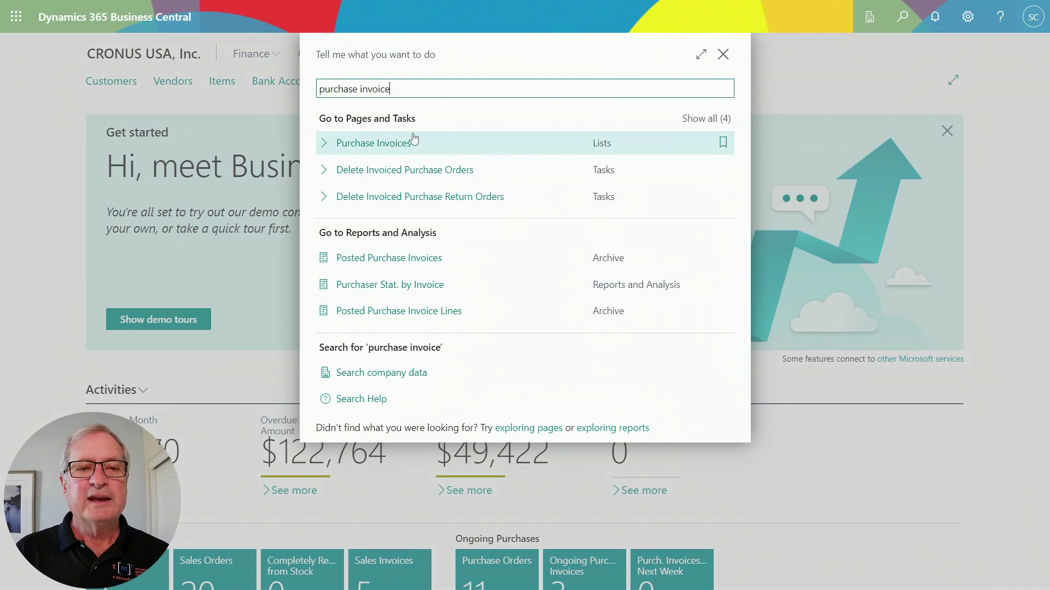
{"action": "left_click", "coordinate": [414, 141]}
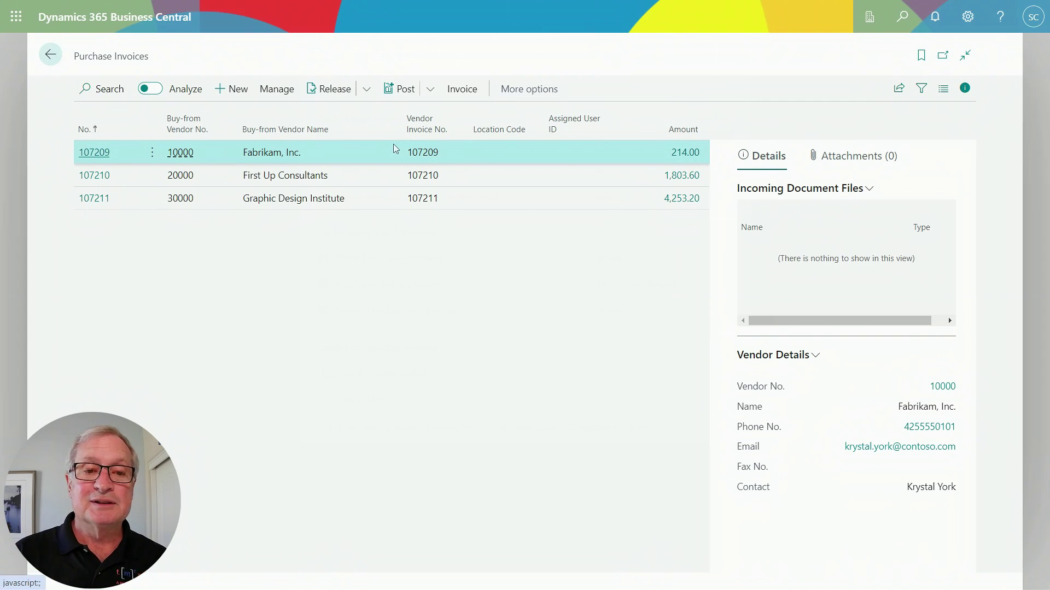
Create a new purchase invoice for the vendor Wide World Importers.
{"action": "left_click", "coordinate": [237, 88]}
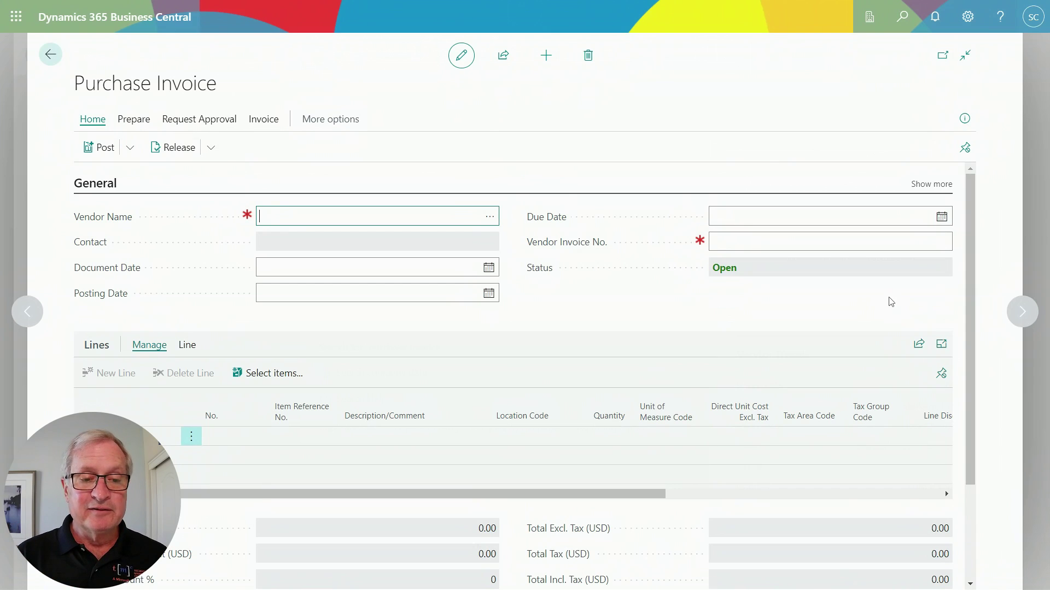
{"action": "left_click", "coordinate": [772, 460]}
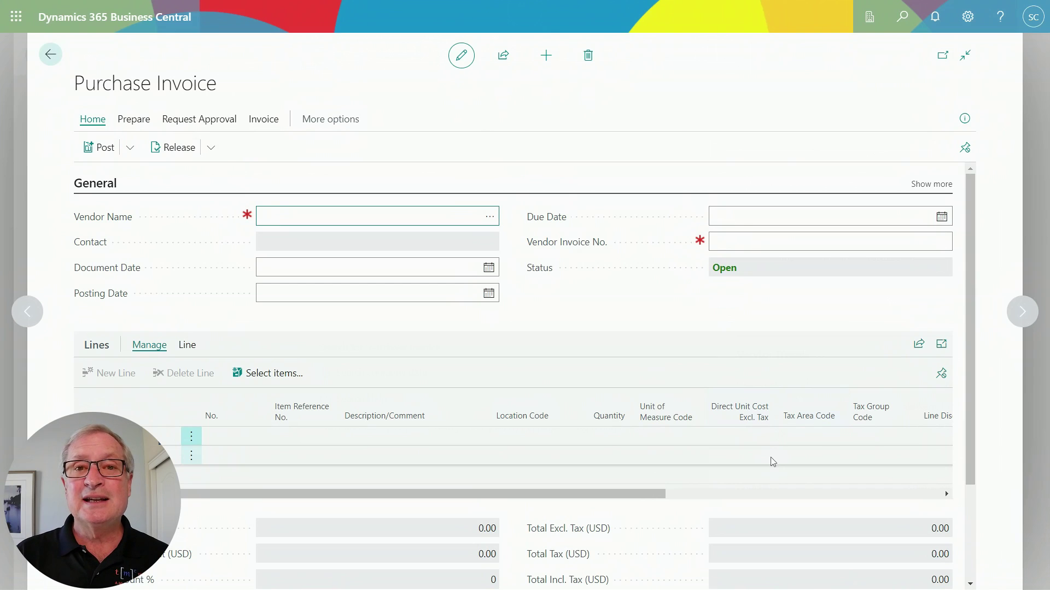
{"action": "mouse_move", "coordinate": [699, 422]}
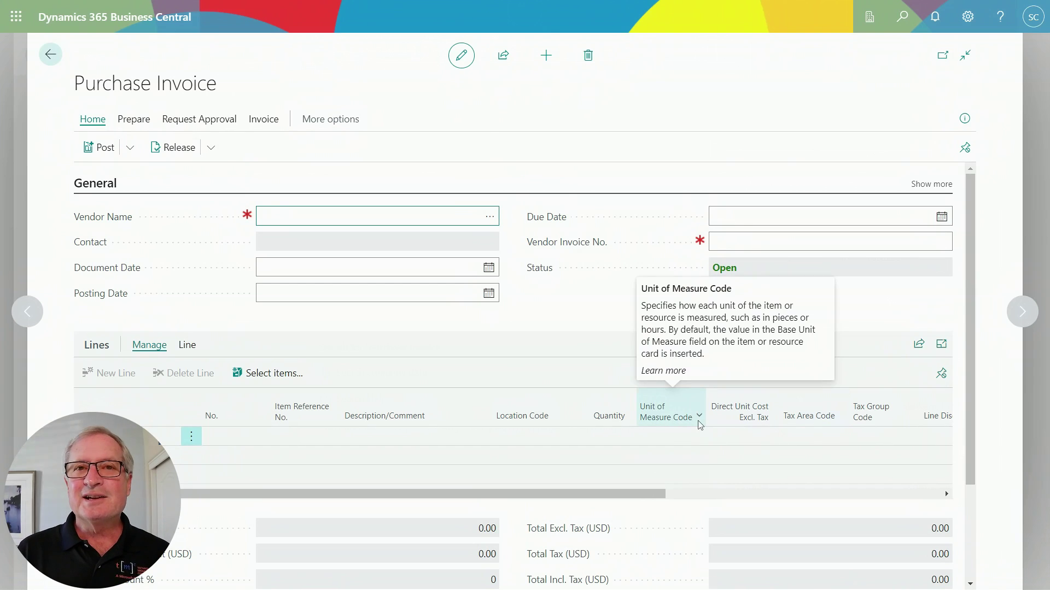
{"action": "type", "text": "wid"}
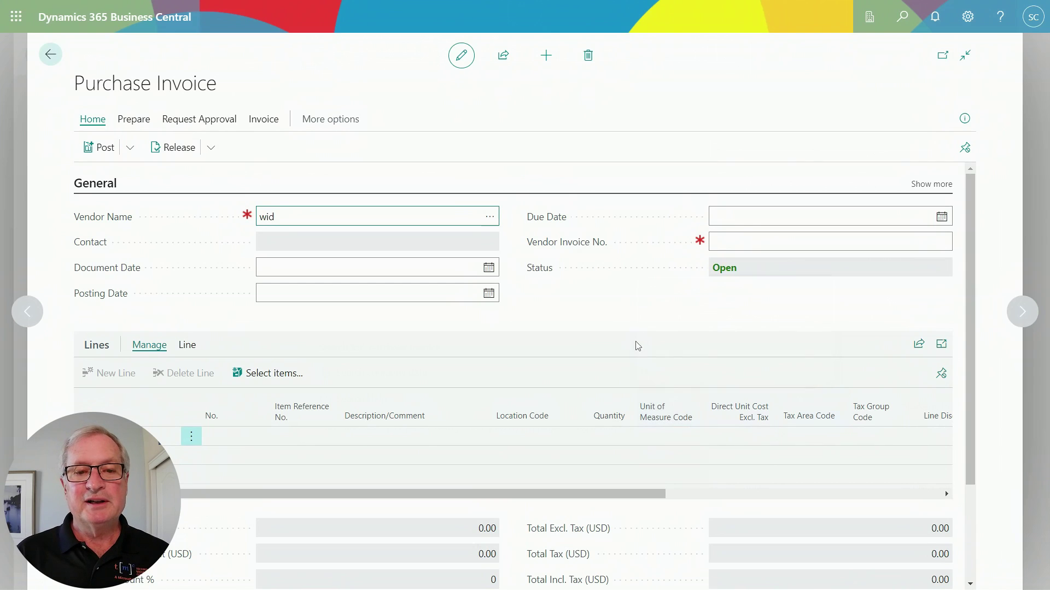
{"action": "key", "text": "Tab"}
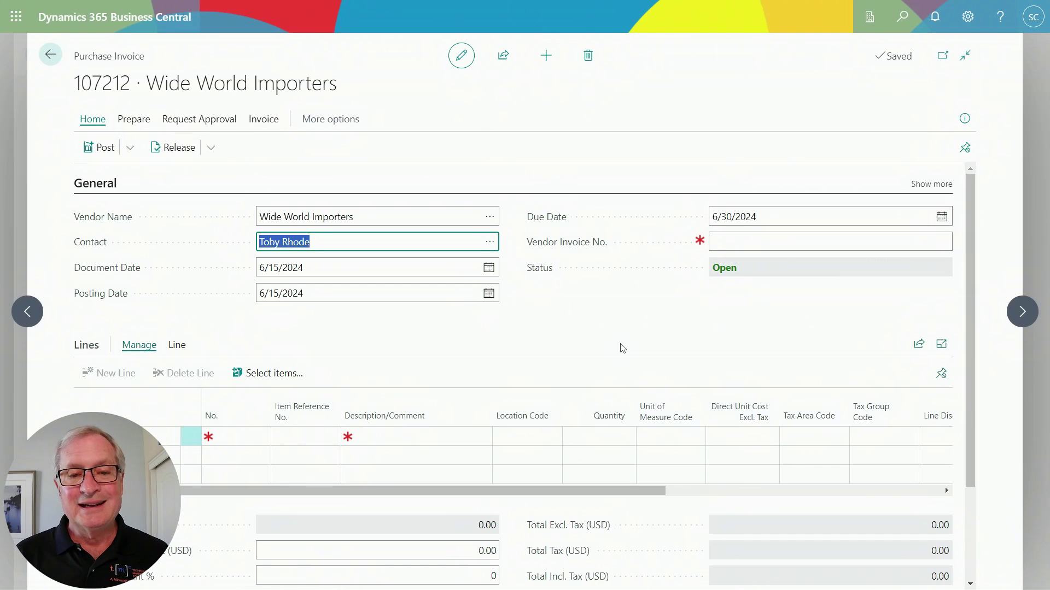
Add an invoice line for item 1900-S, PARIS Guest Chair, black, with location MAIN and a quantity of 10.
{"action": "left_click", "coordinate": [170, 436]}
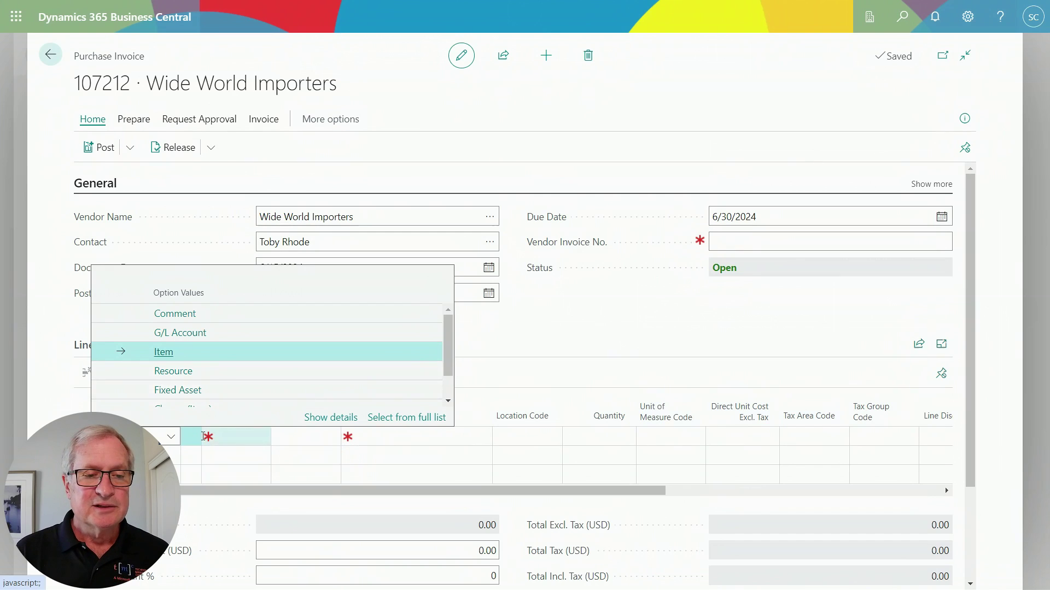
{"action": "left_click", "coordinate": [257, 439]}
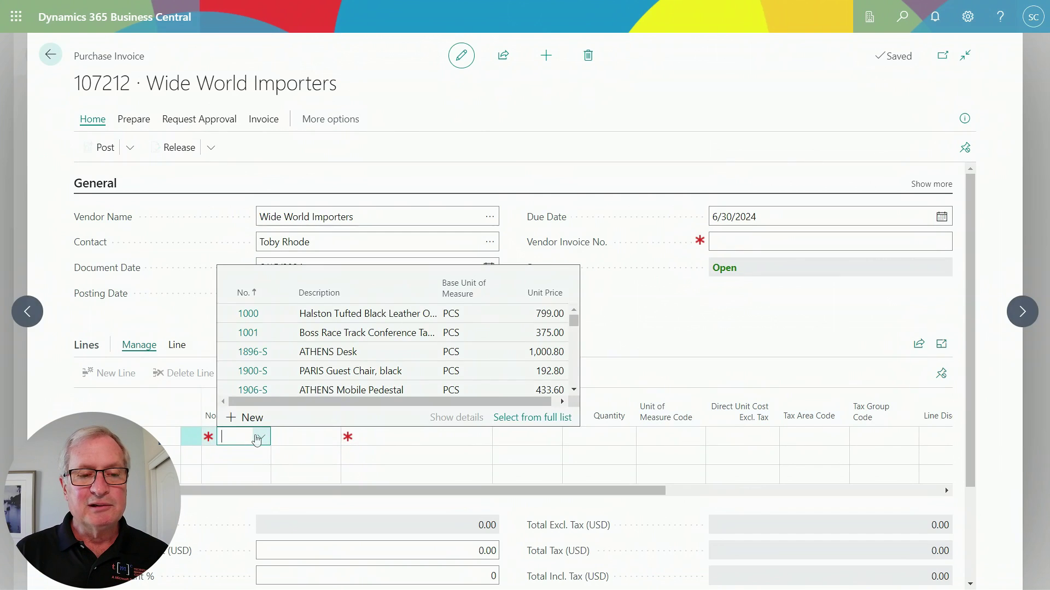
{"action": "left_click", "coordinate": [325, 371]}
{"action": "key", "text": "Tab"}
{"action": "type", "text": "main"}
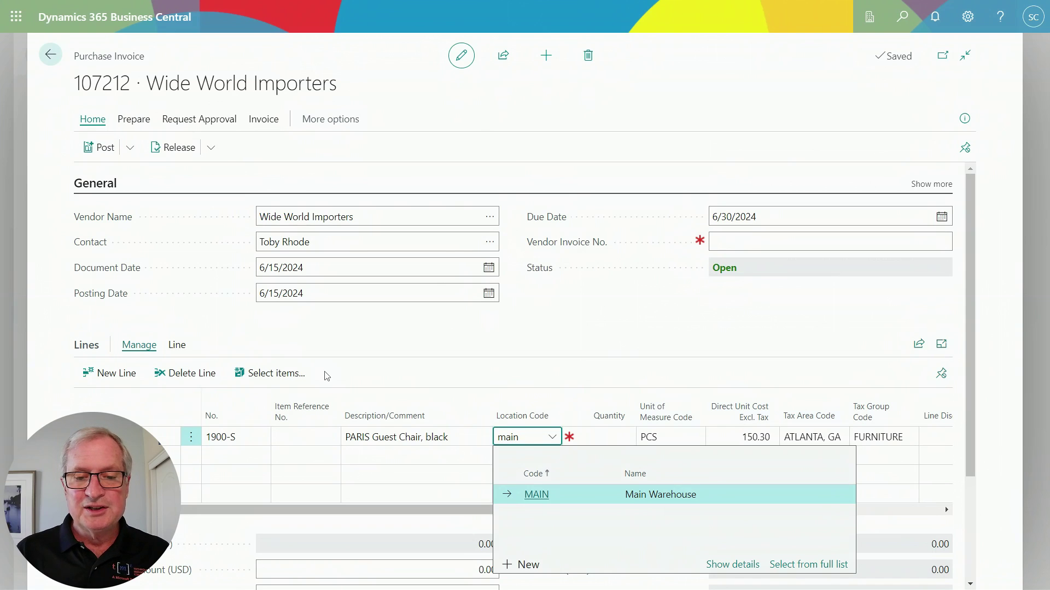
{"action": "key", "text": "Tab"}
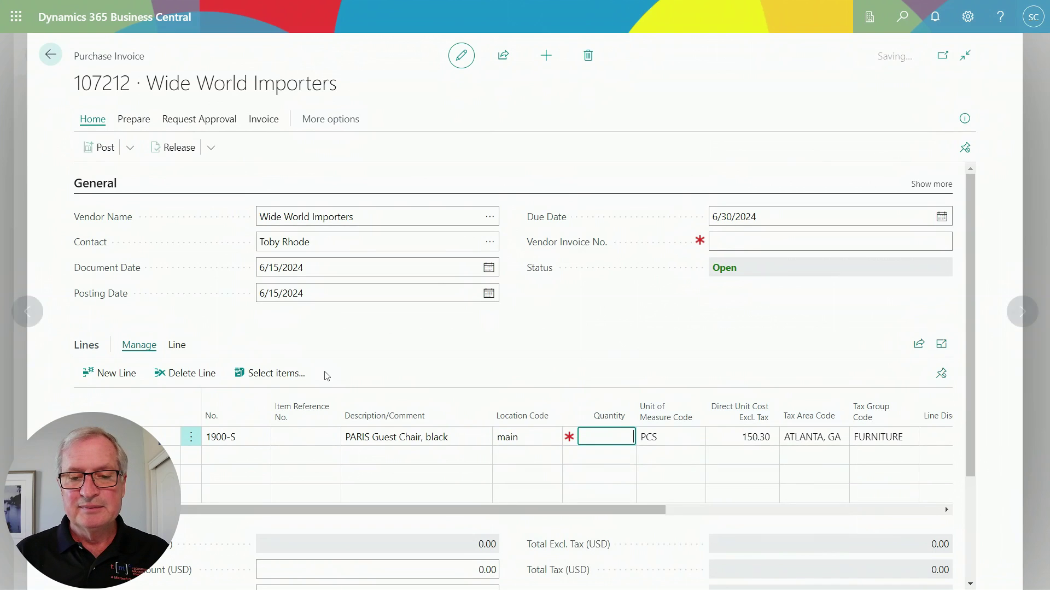
{"action": "type", "text": "10"}
{"action": "key", "text": "Tab"}
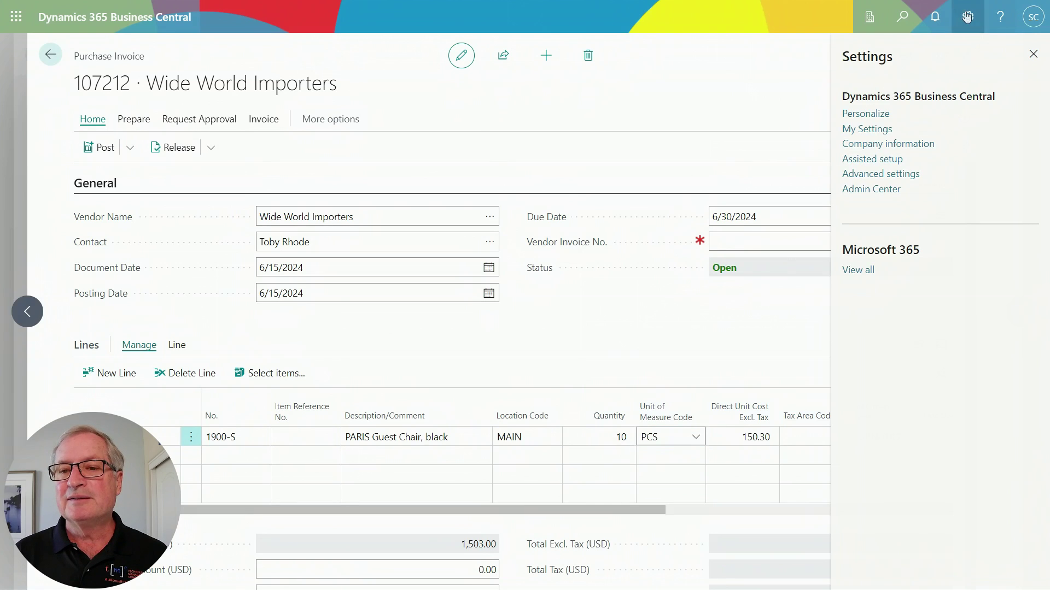
Personalize the invoice lines by hiding the Item Reference No. column and moving Tax Group Code in front of Tax Area Code.
{"action": "left_click", "coordinate": [864, 115]}
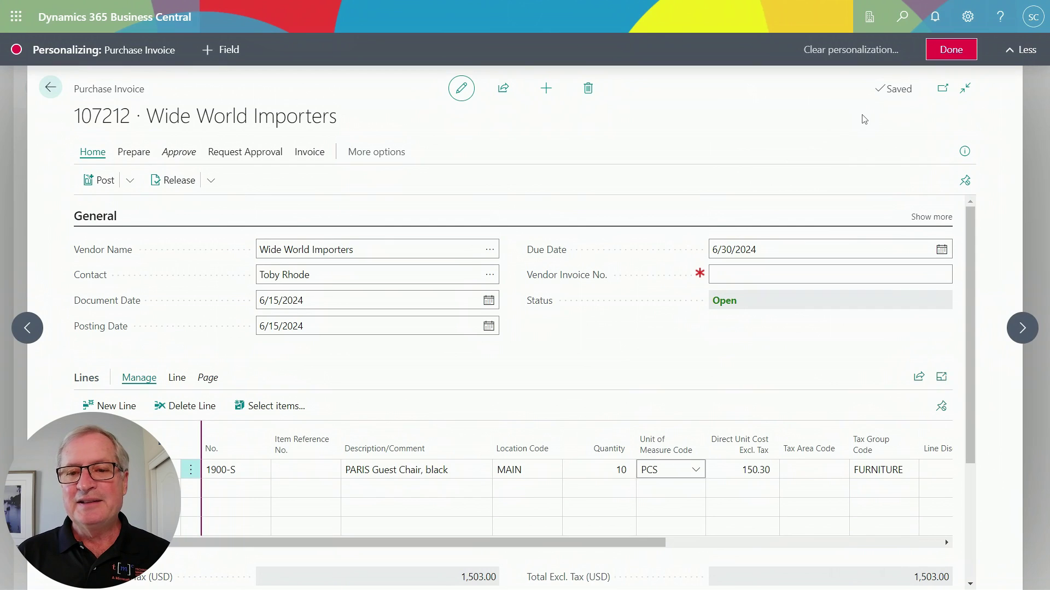
{"action": "mouse_move", "coordinate": [314, 448]}
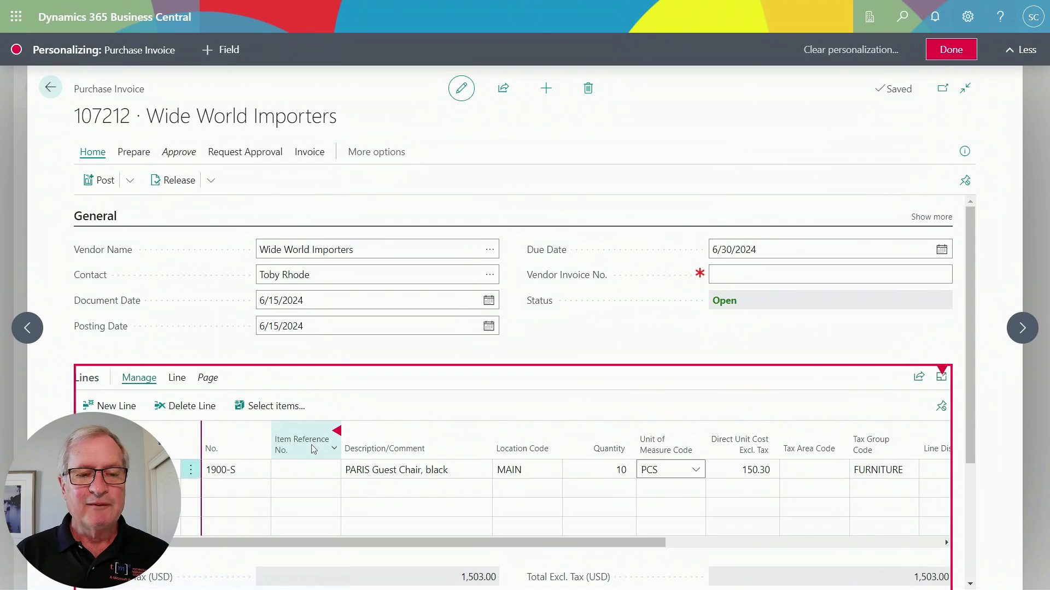
{"action": "left_click", "coordinate": [336, 431]}
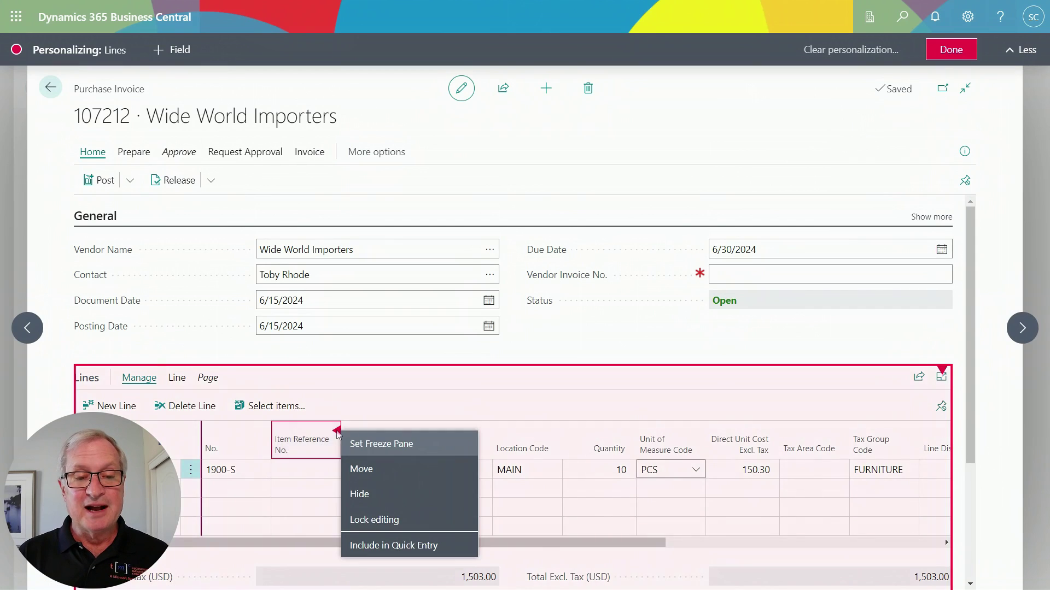
{"action": "left_click", "coordinate": [360, 492]}
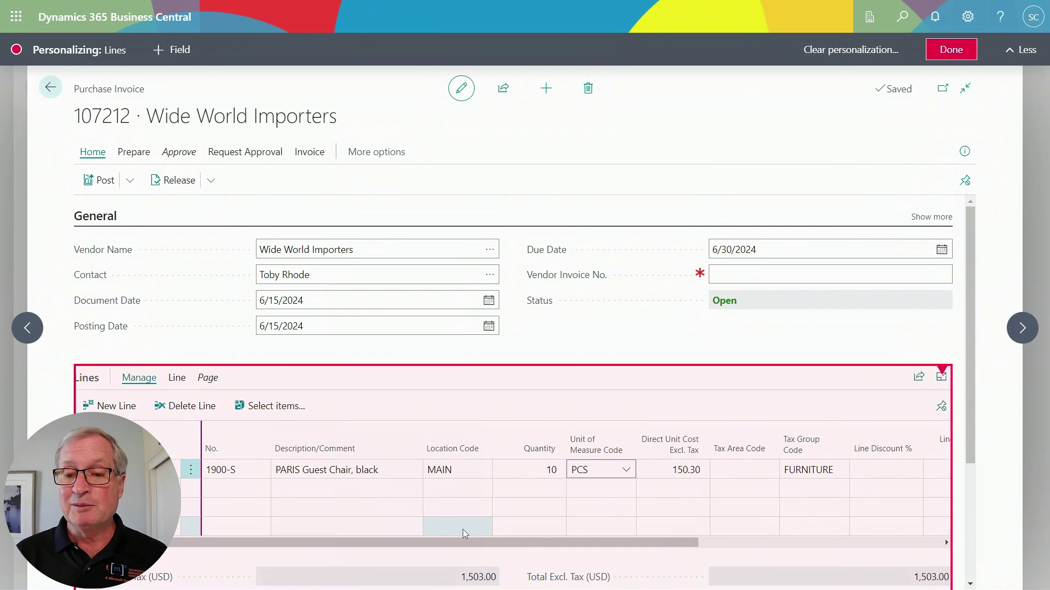
{"action": "left_click_drag", "start_coordinate": [801, 444], "coordinate": [738, 449]}
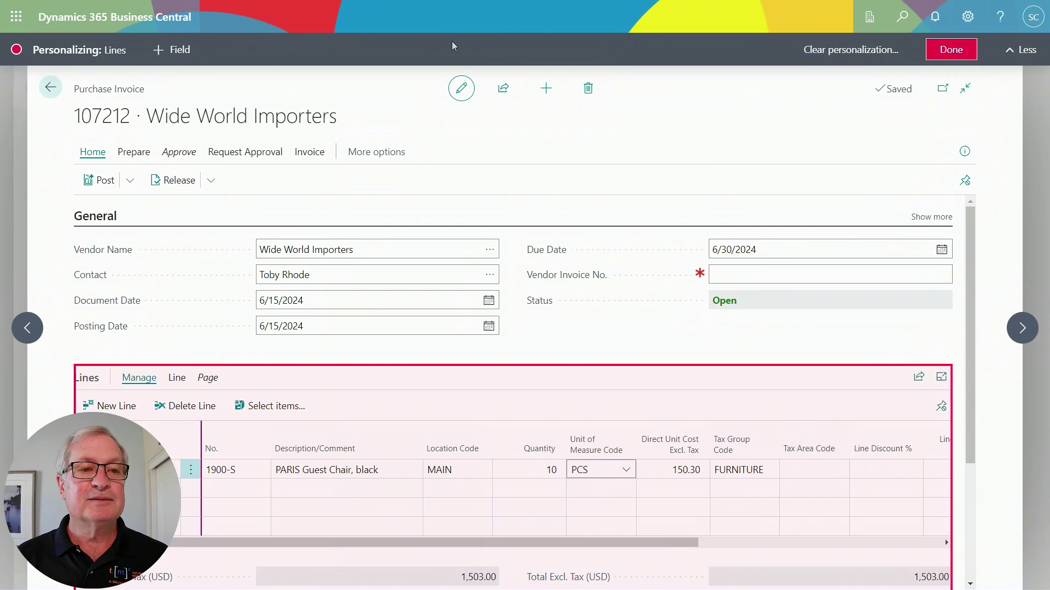
Add the Job Task No. field as a column in the invoice lines, beside the Quantity column.
{"action": "left_click", "coordinate": [154, 54]}
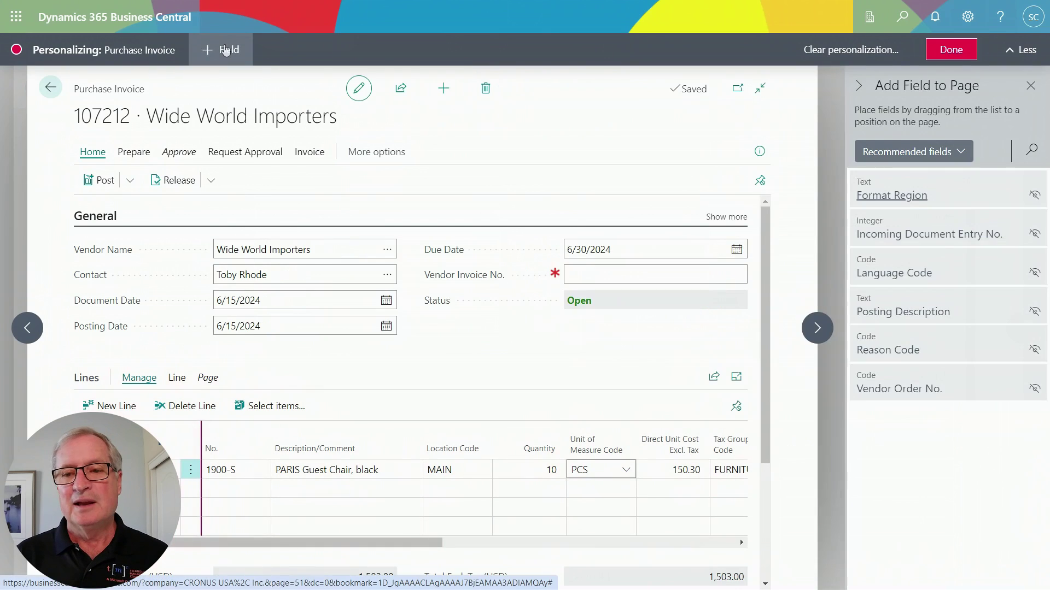
{"action": "left_click", "coordinate": [673, 508]}
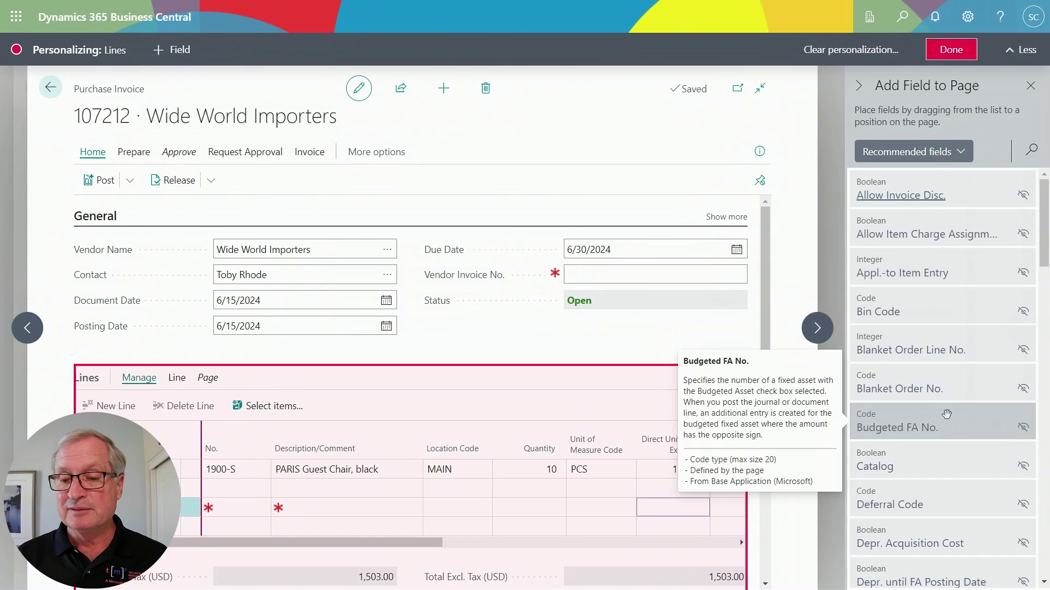
{"action": "scroll", "coordinate": [984, 432], "scroll_direction": "down", "scroll_amount": 10}
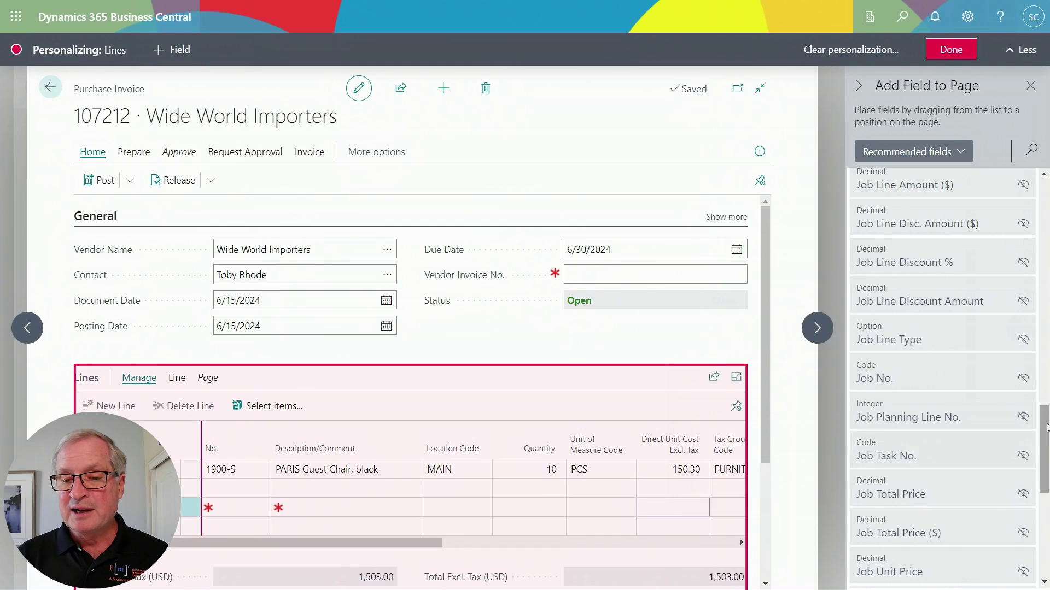
{"action": "left_click_drag", "start_coordinate": [928, 451], "coordinate": [552, 454]}
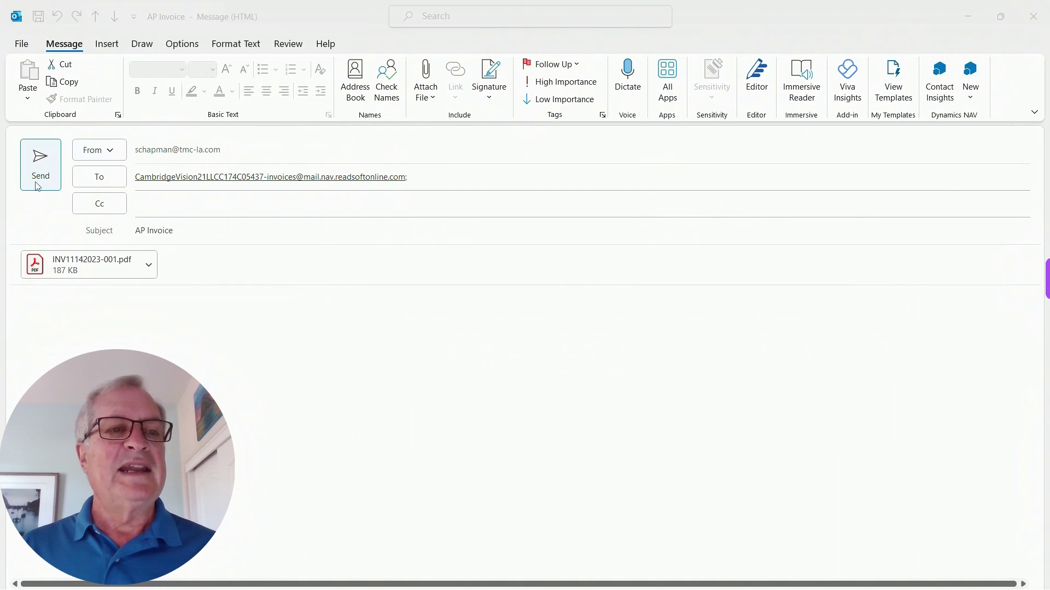
Send the AP Invoice e-mail with INV11142023-001.pdf attached, and open Documents in Kofax AP Essentials.
{"action": "left_click", "coordinate": [37, 177]}
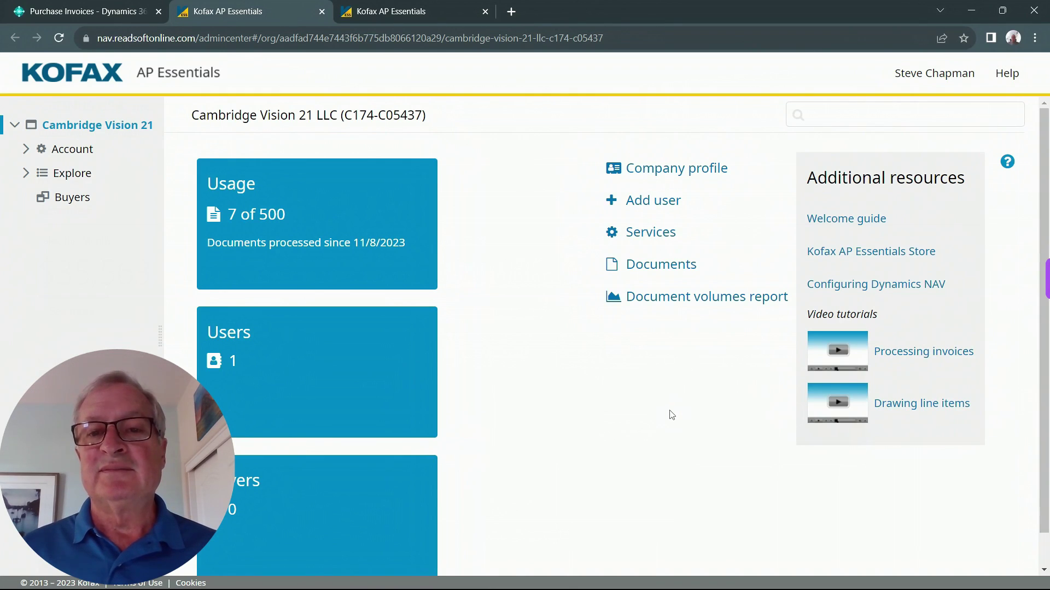
{"action": "left_click", "coordinate": [662, 264]}
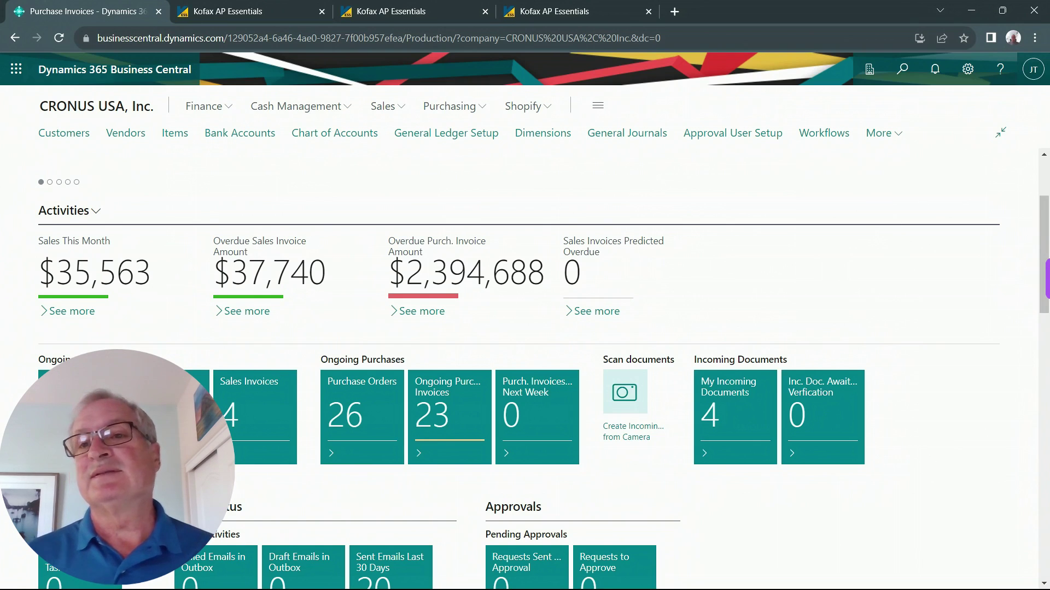
In Business Central, open INV11142023-001.pdf from My Incoming Documents, and open the Fabrikam, Inc. purchase invoice created from it.
{"action": "scroll", "coordinate": [773, 445], "scroll_direction": "down", "scroll_amount": 1}
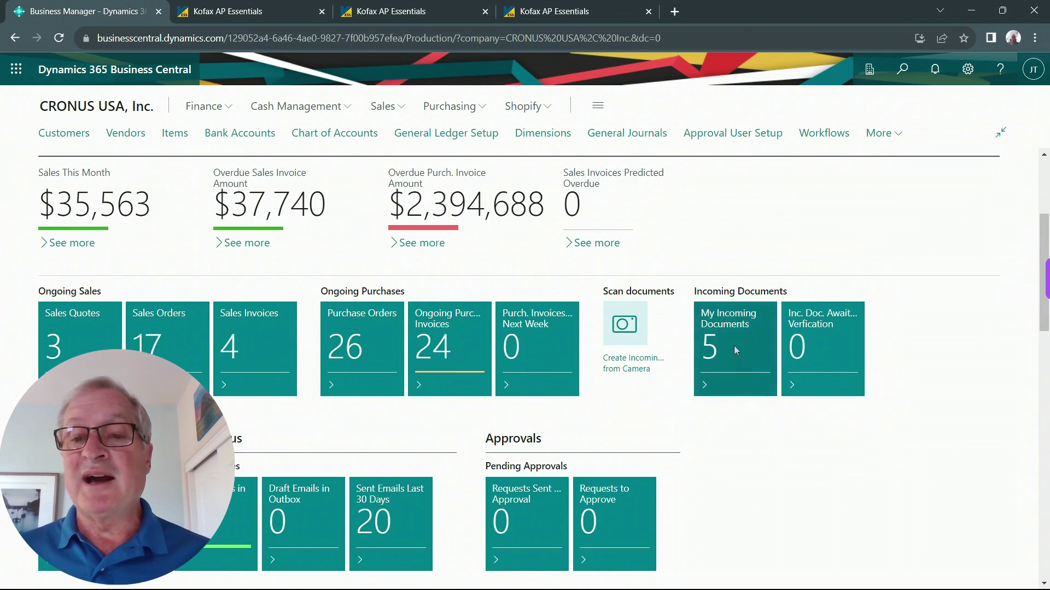
{"action": "left_click", "coordinate": [726, 320]}
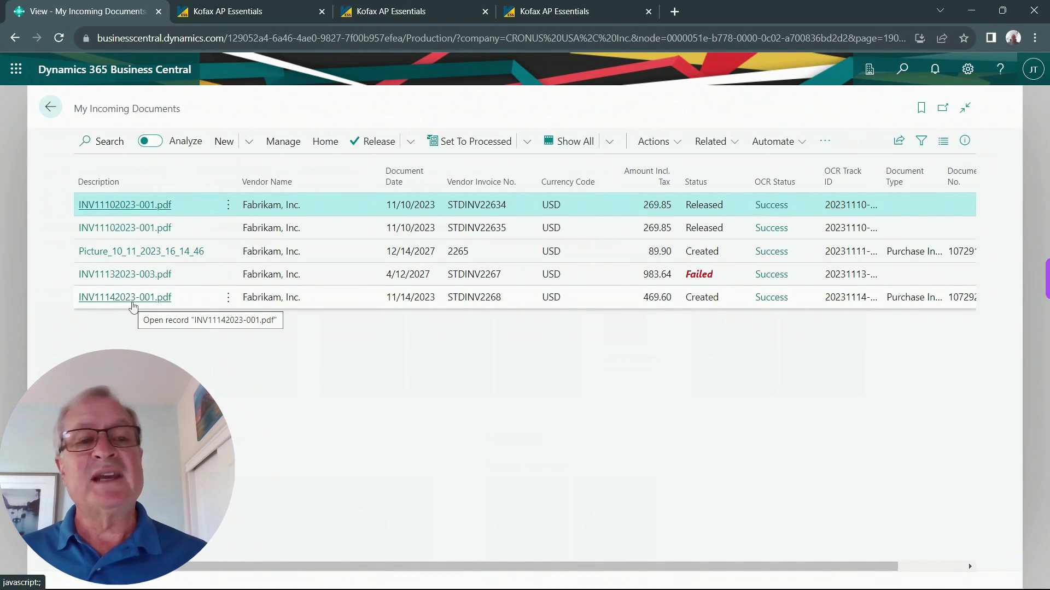
{"action": "left_click", "coordinate": [133, 298]}
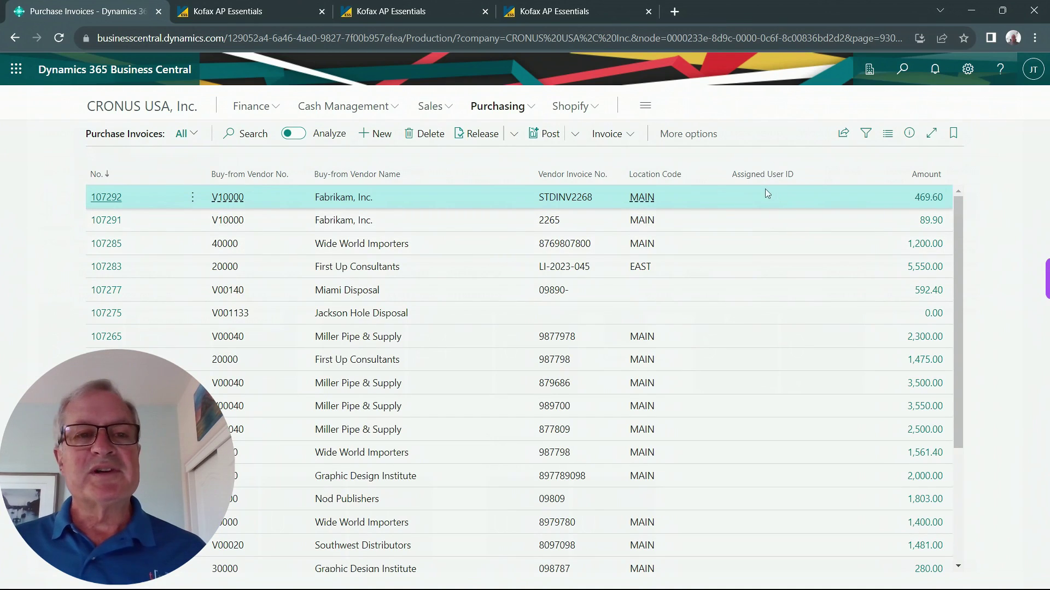
{"action": "left_click", "coordinate": [99, 198]}
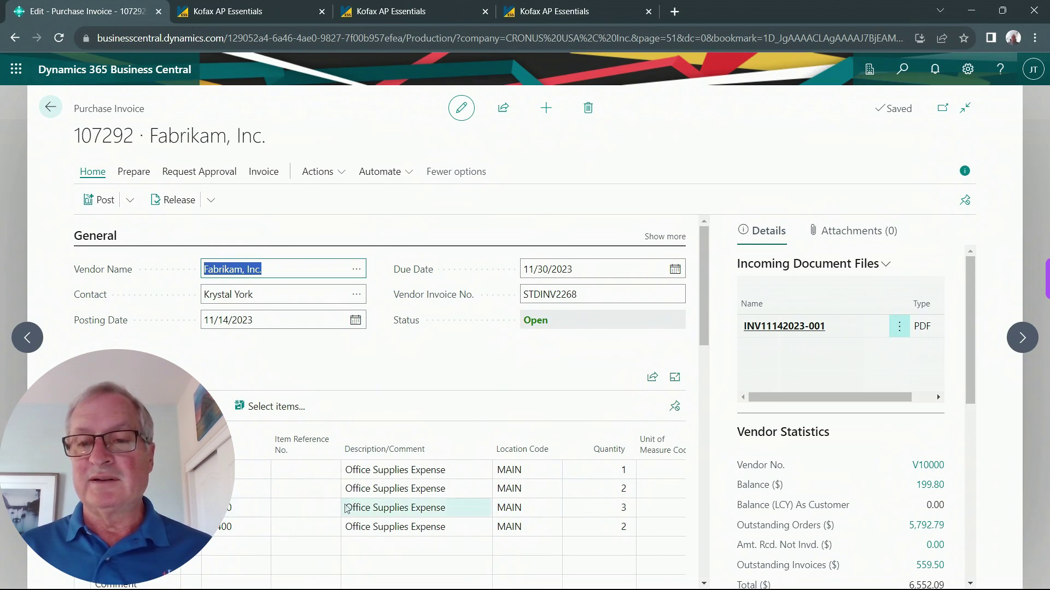
{"action": "scroll", "coordinate": [693, 545], "scroll_direction": "down", "scroll_amount": 4}
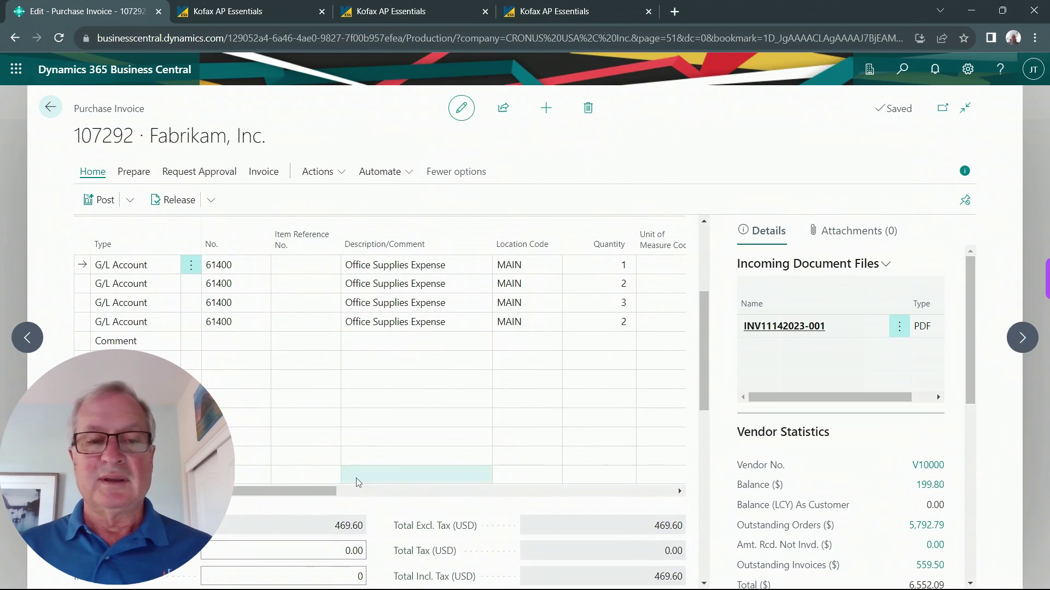
{"action": "scroll", "coordinate": [612, 508], "scroll_direction": "up", "scroll_amount": 4}
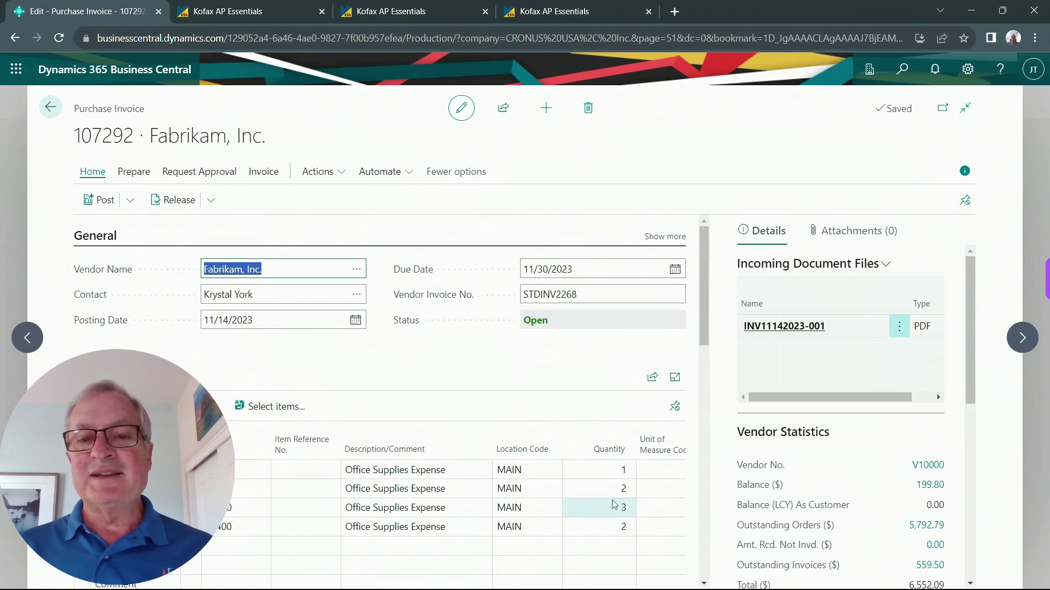
{"action": "left_click", "coordinate": [789, 328]}
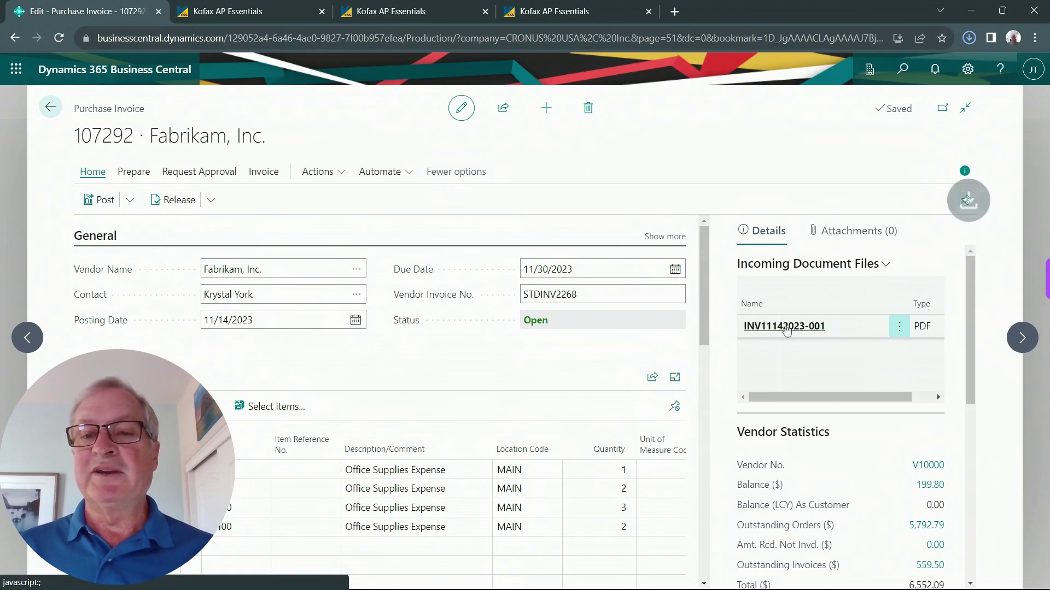
Open the Payment Journals and fill batch PMT REG with suggested vendor payments, last payment date 6/15/2024, summarized per vendor.
{"action": "left_click", "coordinate": [829, 73]}
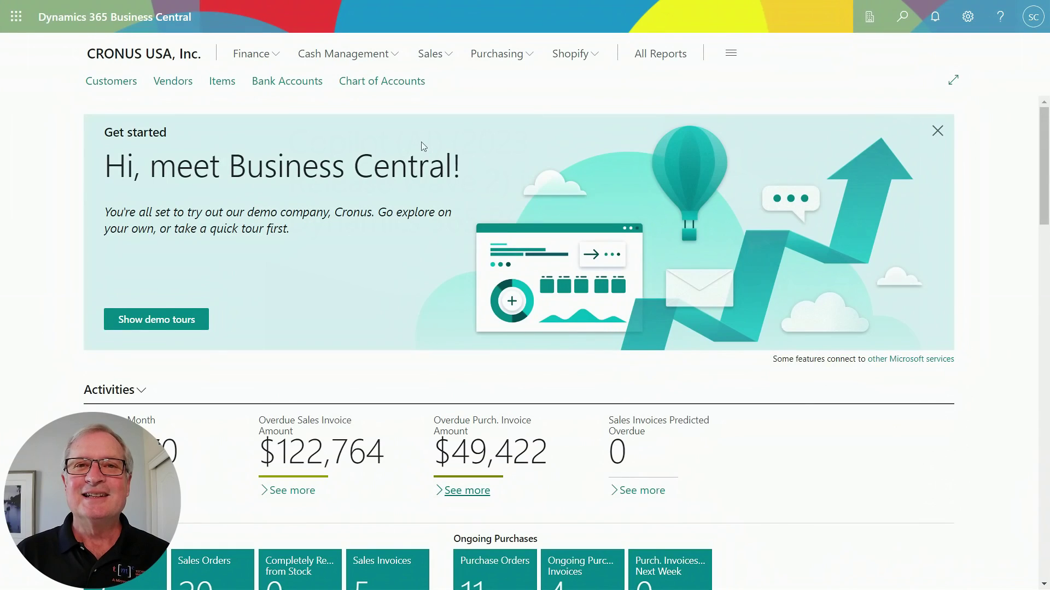
{"action": "left_click", "coordinate": [385, 57]}
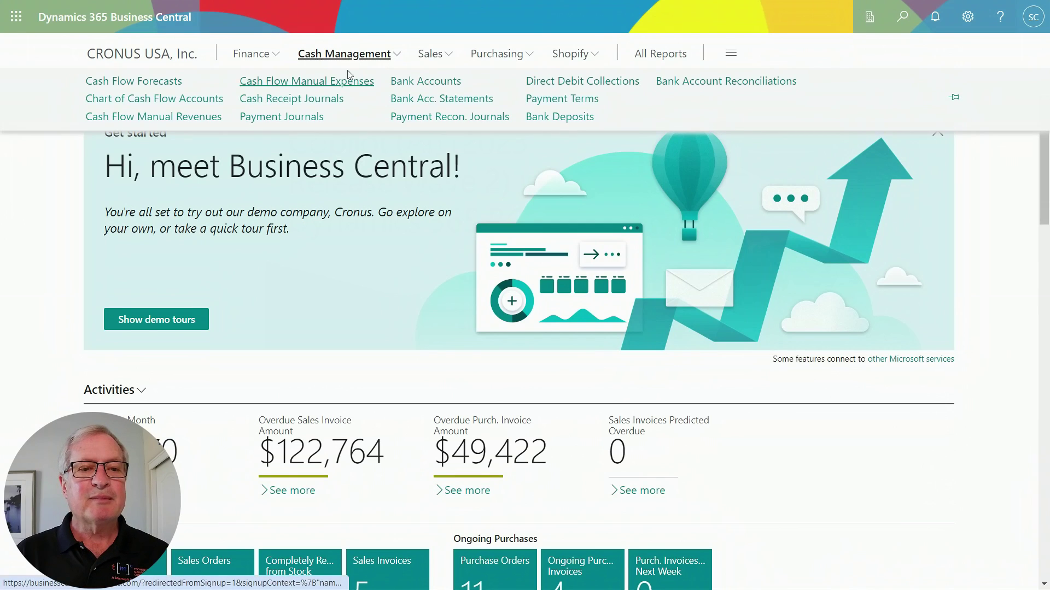
{"action": "left_click", "coordinate": [282, 116]}
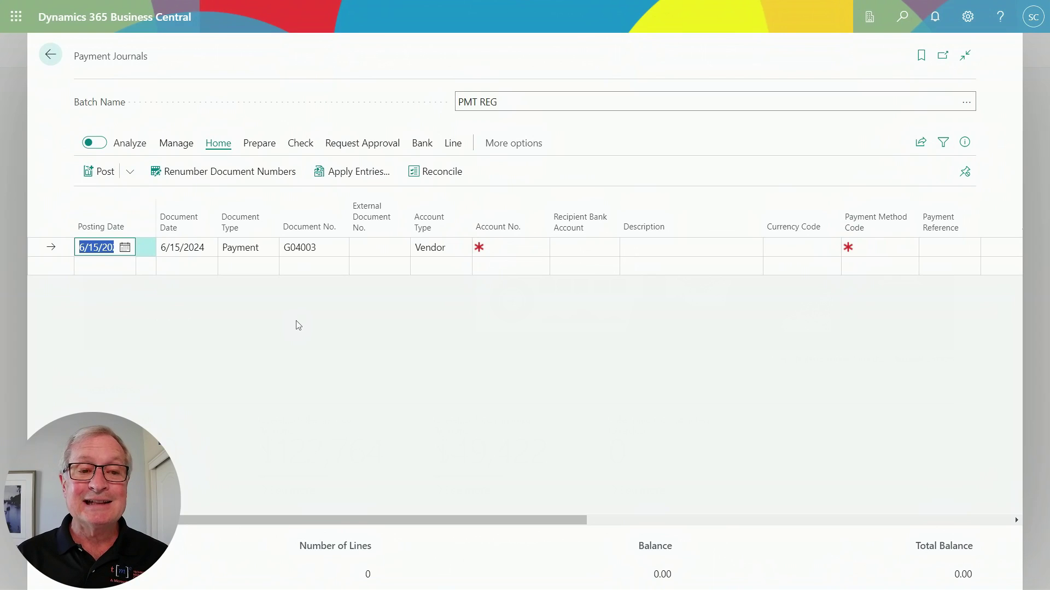
{"action": "left_click", "coordinate": [255, 145]}
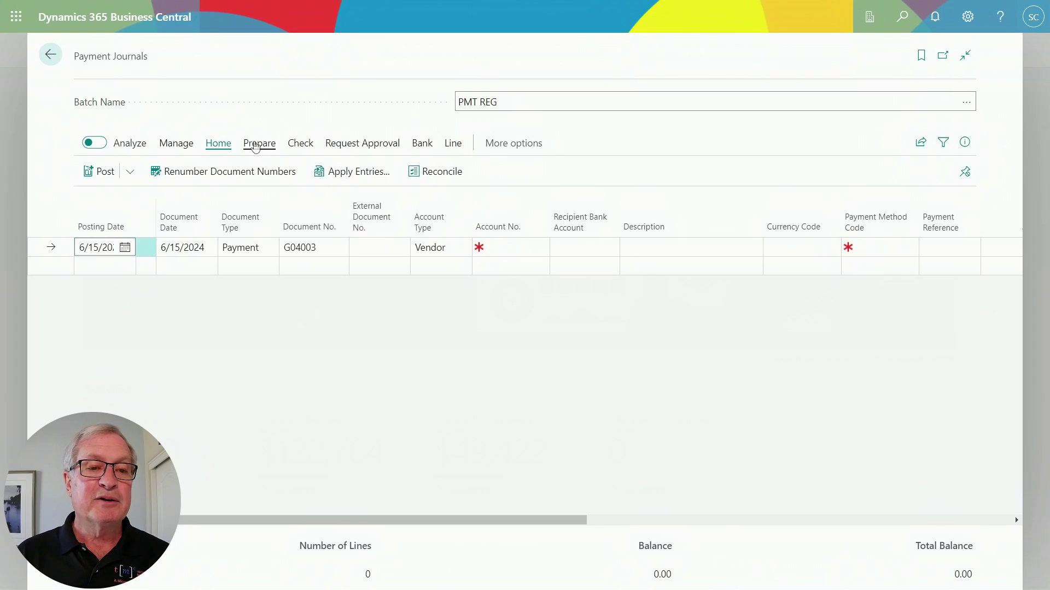
{"action": "left_click", "coordinate": [164, 173]}
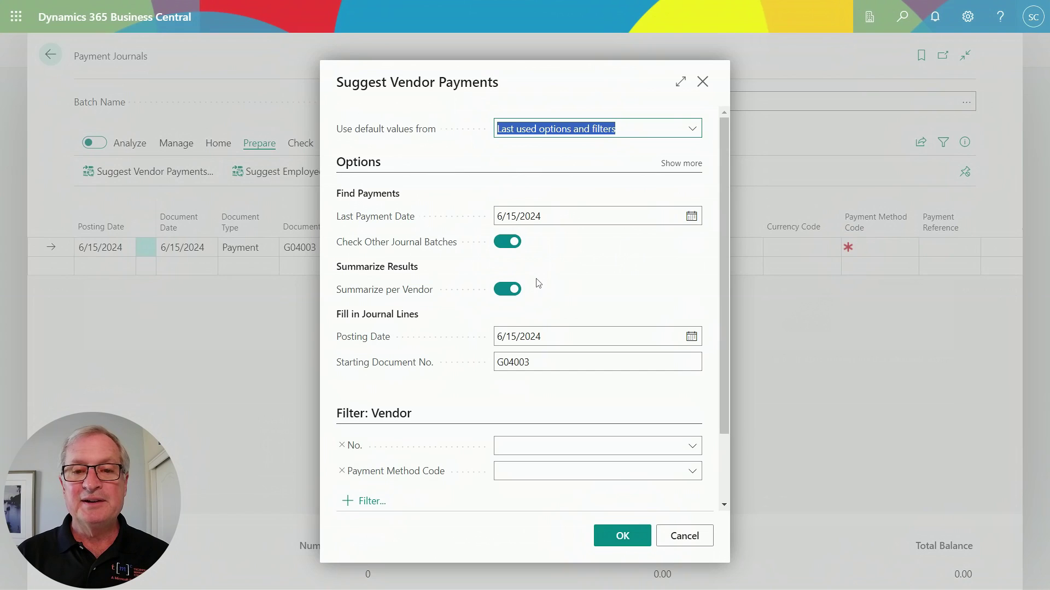
{"action": "left_click", "coordinate": [622, 536]}
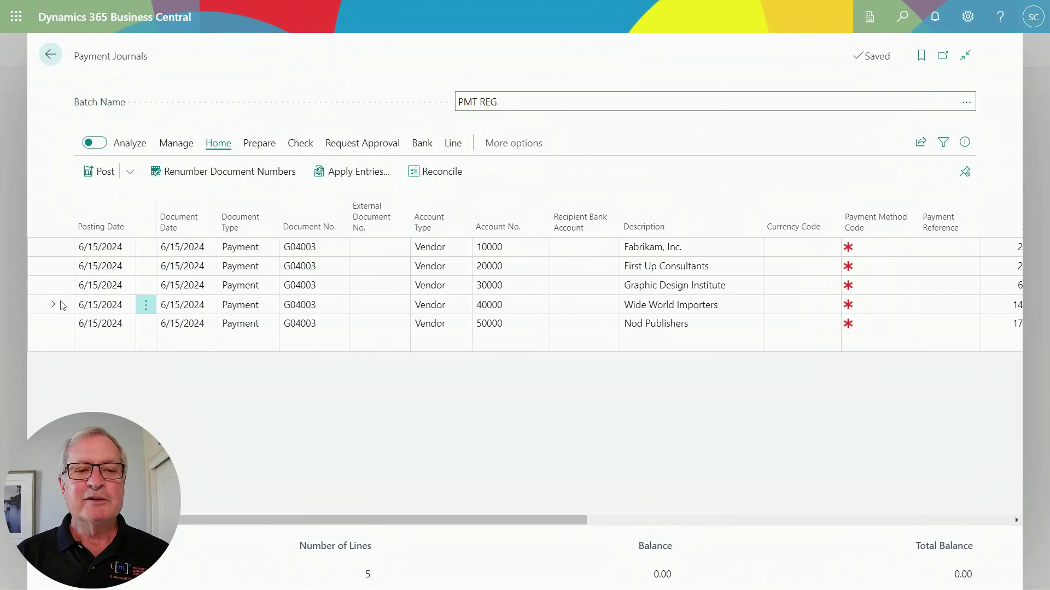
Review the invoices applied to the Wide World Importers payment, and show the Bank Payment Type choices for the first journal line.
{"action": "left_click", "coordinate": [331, 178]}
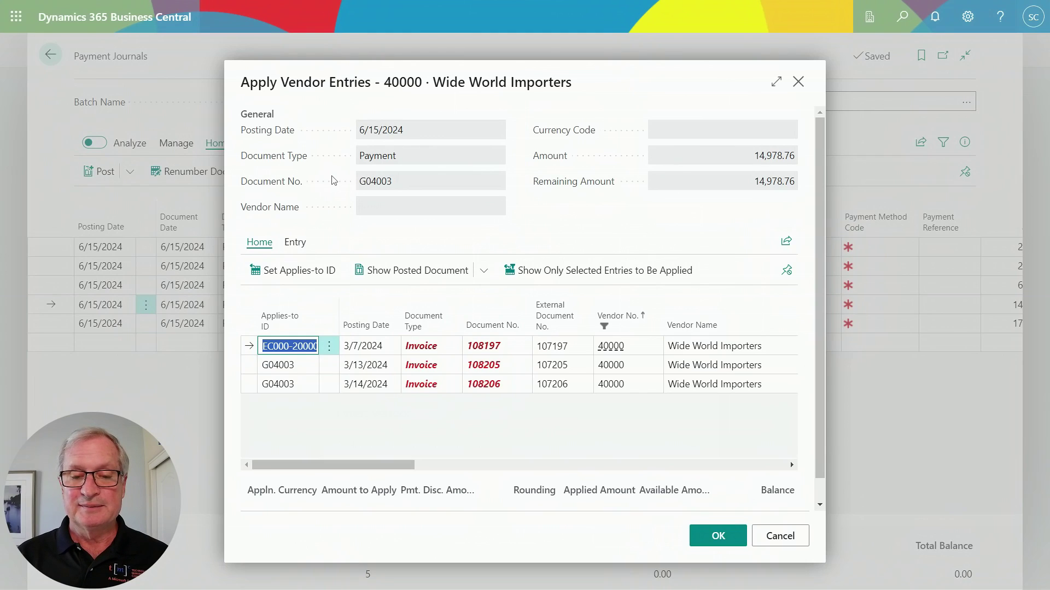
{"action": "left_click", "coordinate": [793, 249]}
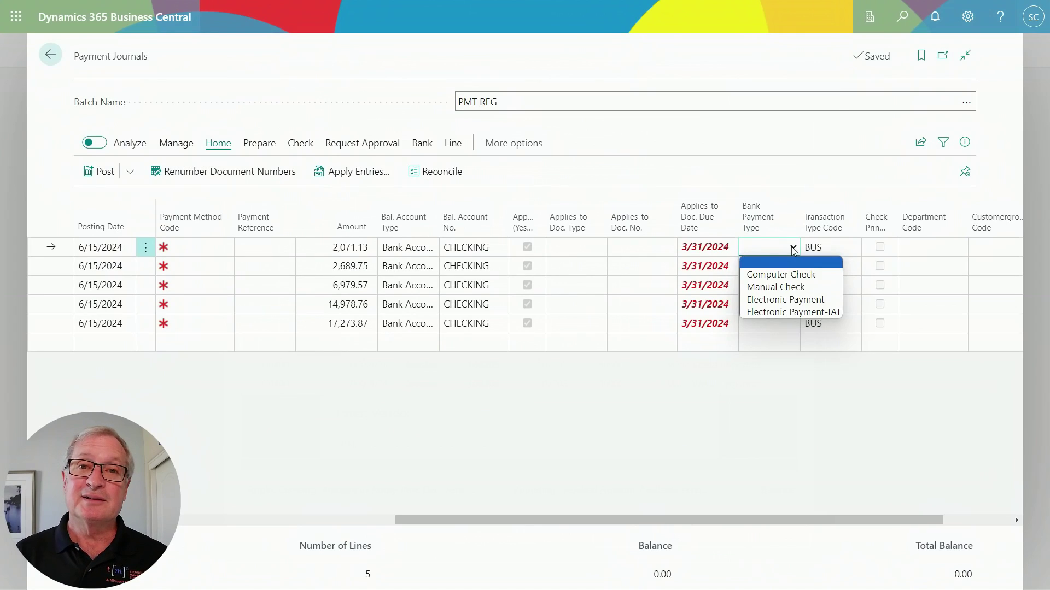
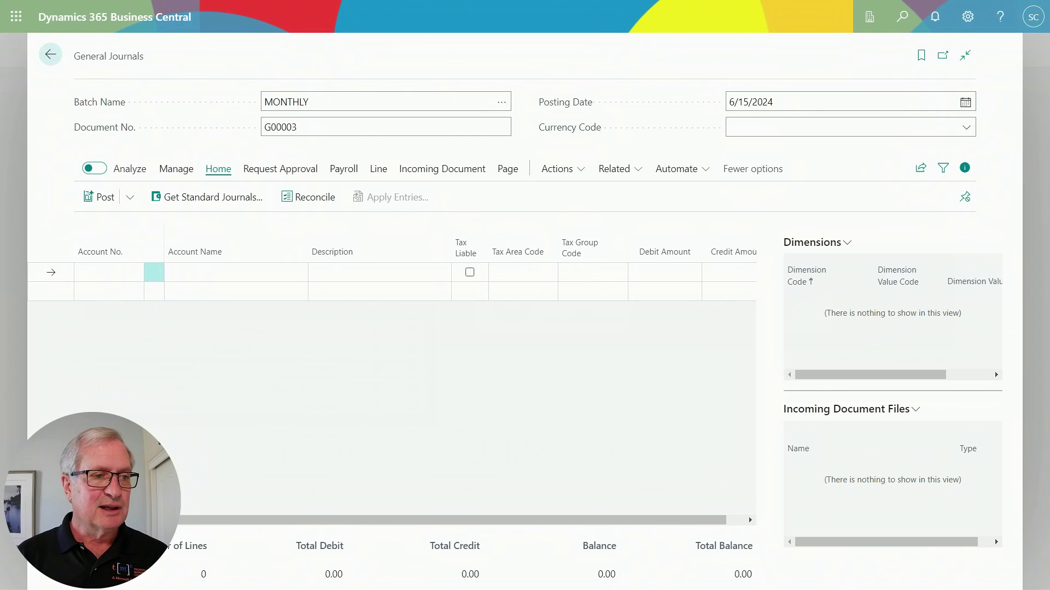
Copy all data rows below the header, columns A to H, from the Excel workbook into the MONTHLY general journal in Business Central.
{"action": "key", "text": "alt+Tab"}
{"action": "scroll", "coordinate": [708, 269], "scroll_direction": "up", "scroll_amount": 10}
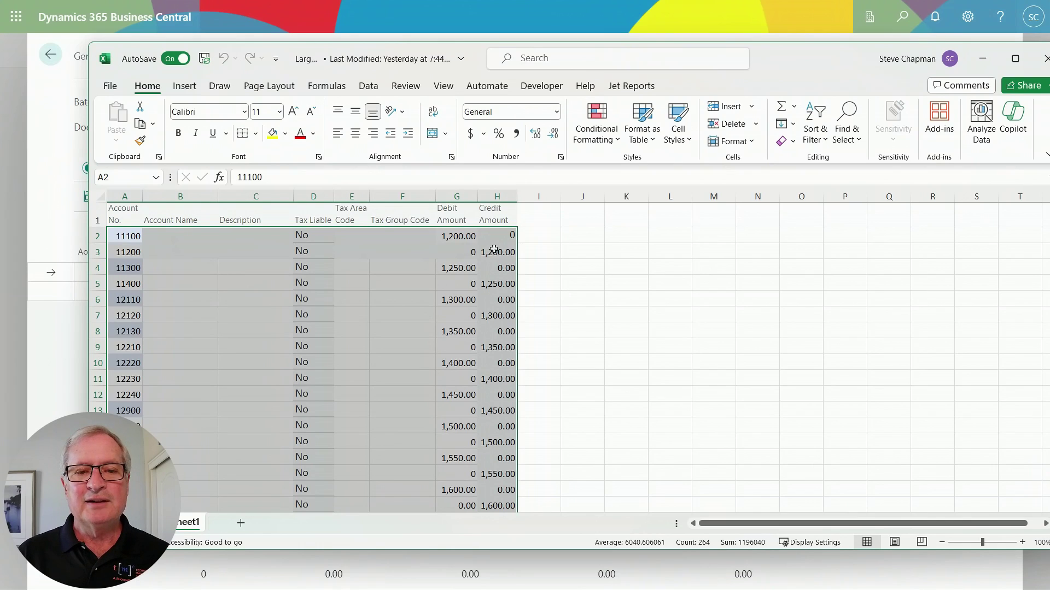
{"action": "left_click", "coordinate": [186, 238]}
{"action": "left_click_drag", "start_coordinate": [133, 236], "coordinate": [484, 448]}
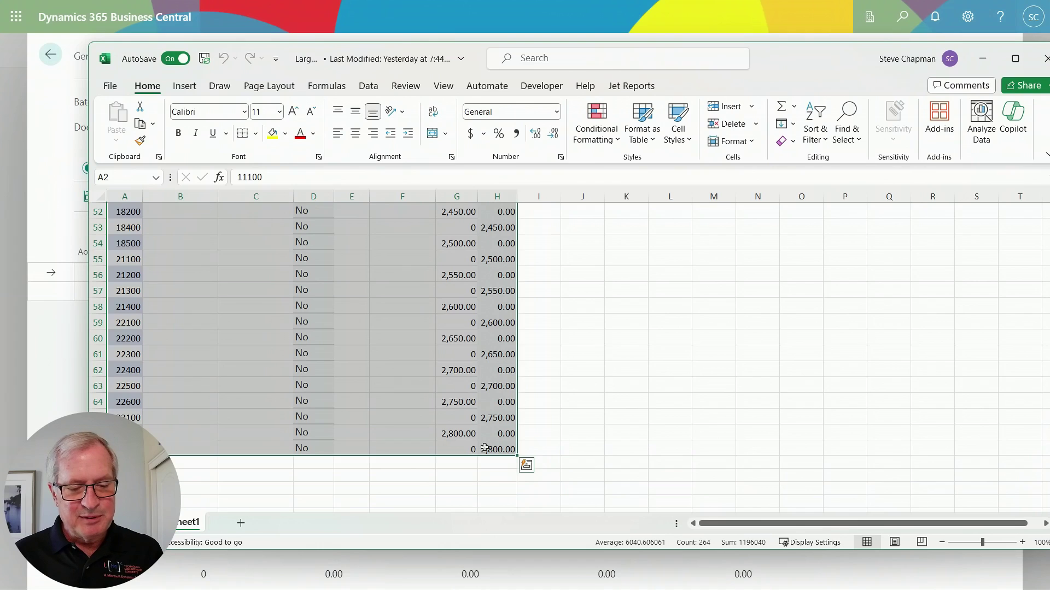
{"action": "left_click", "coordinate": [61, 245]}
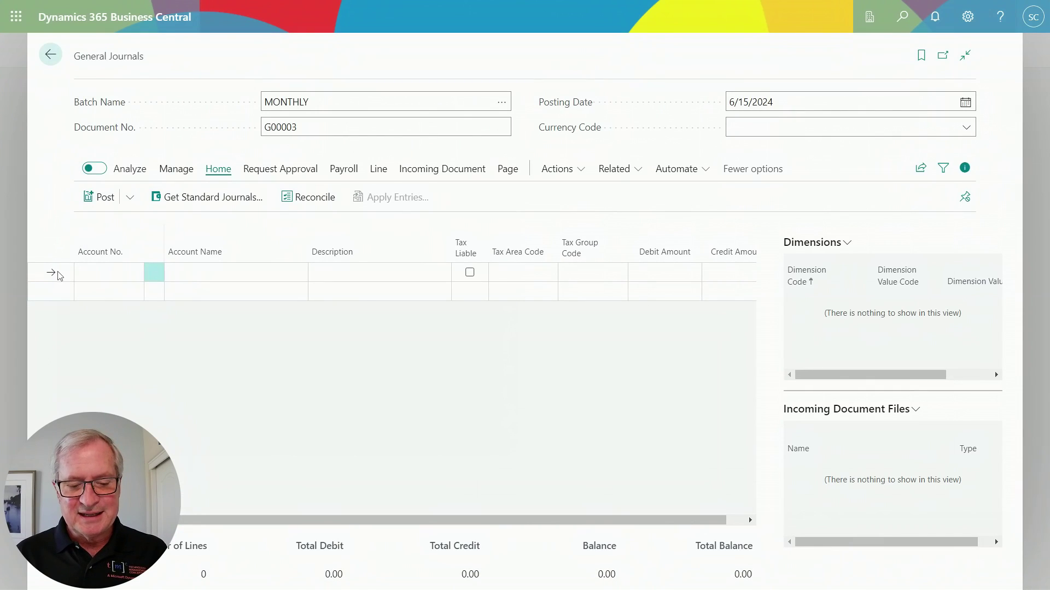
{"action": "key", "text": "ctrl+v"}
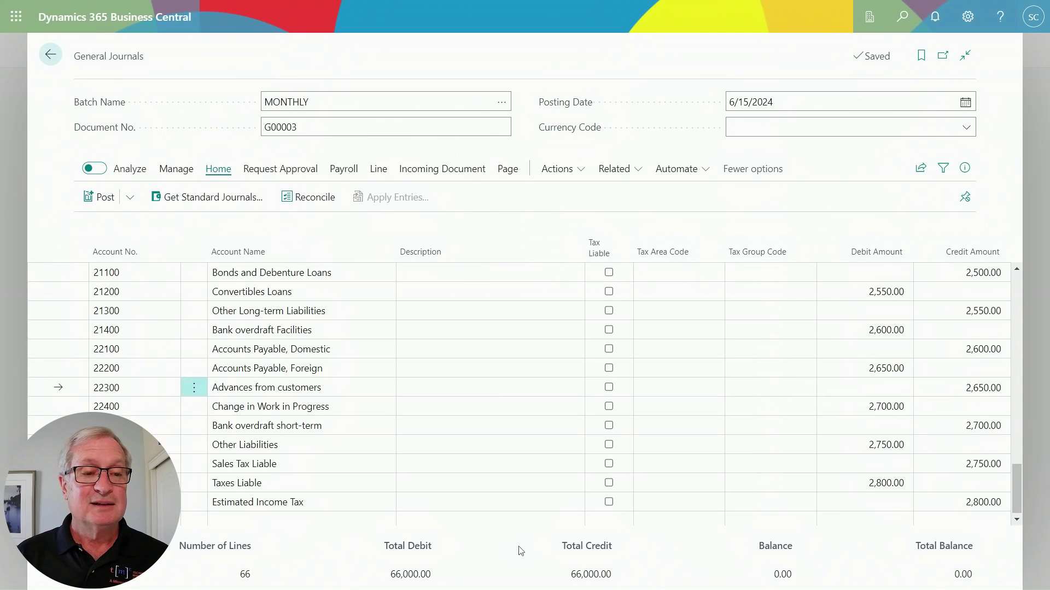
Copy the Bonds and Debenture Loans journal line into the blank Excel workbook Book2 at A1, and fit the column widths to the contents.
{"action": "left_click", "coordinate": [77, 277]}
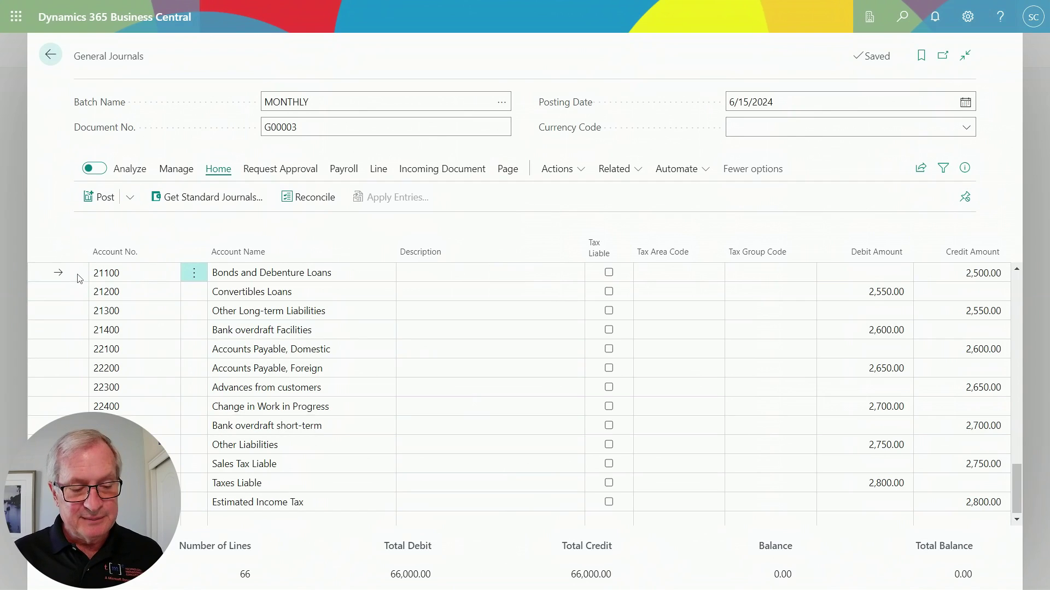
{"action": "key", "text": "ctrl+c"}
{"action": "key", "text": "alt+Tab"}
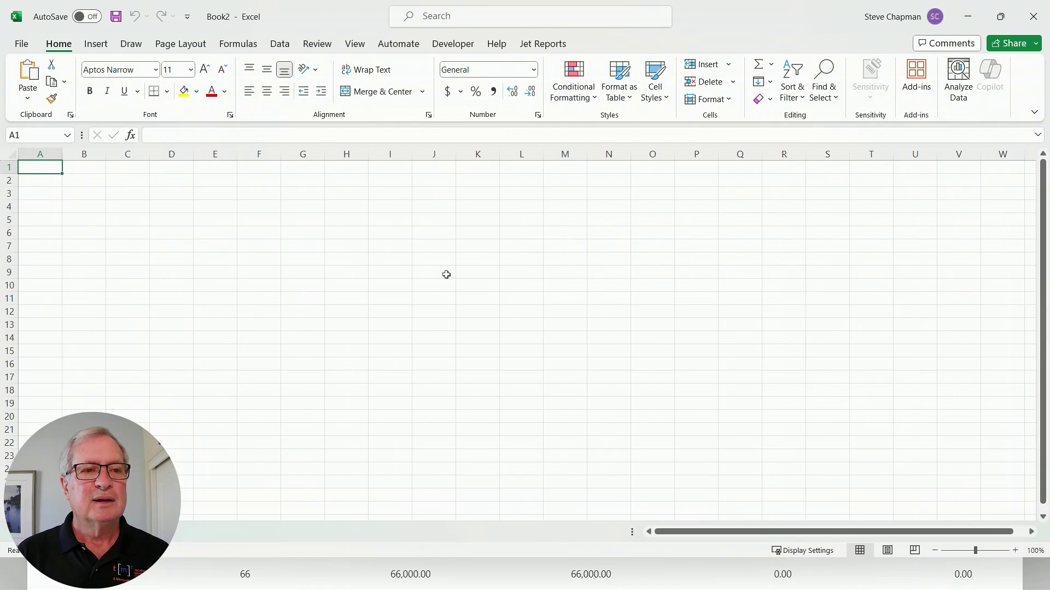
{"action": "key", "text": "ctrl+v"}
{"action": "left_click", "coordinate": [388, 264]}
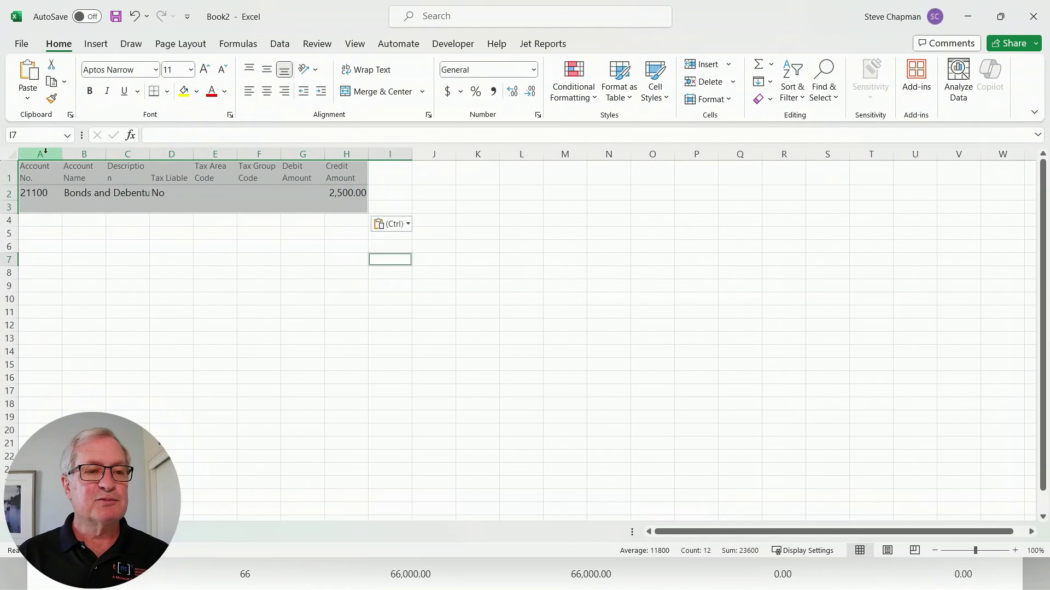
{"action": "left_click", "coordinate": [9, 154]}
{"action": "double_click", "coordinate": [368, 155]}
{"action": "left_click", "coordinate": [378, 308]}
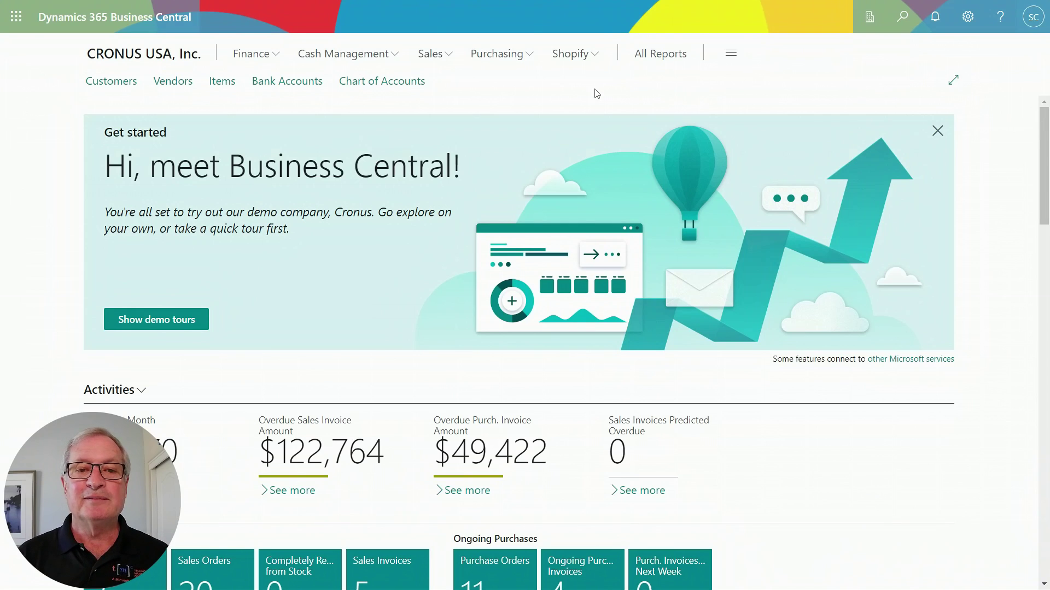
Look through the Purchasing pages and the Business Manager role's full page overview, and return to the Role Center.
{"action": "left_click", "coordinate": [528, 58]}
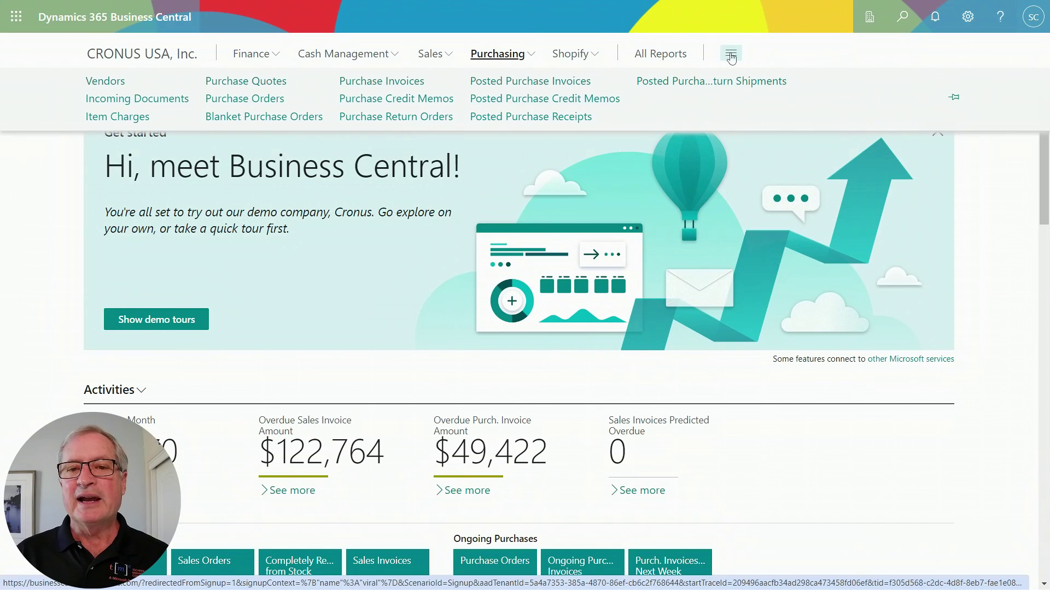
{"action": "left_click", "coordinate": [731, 55]}
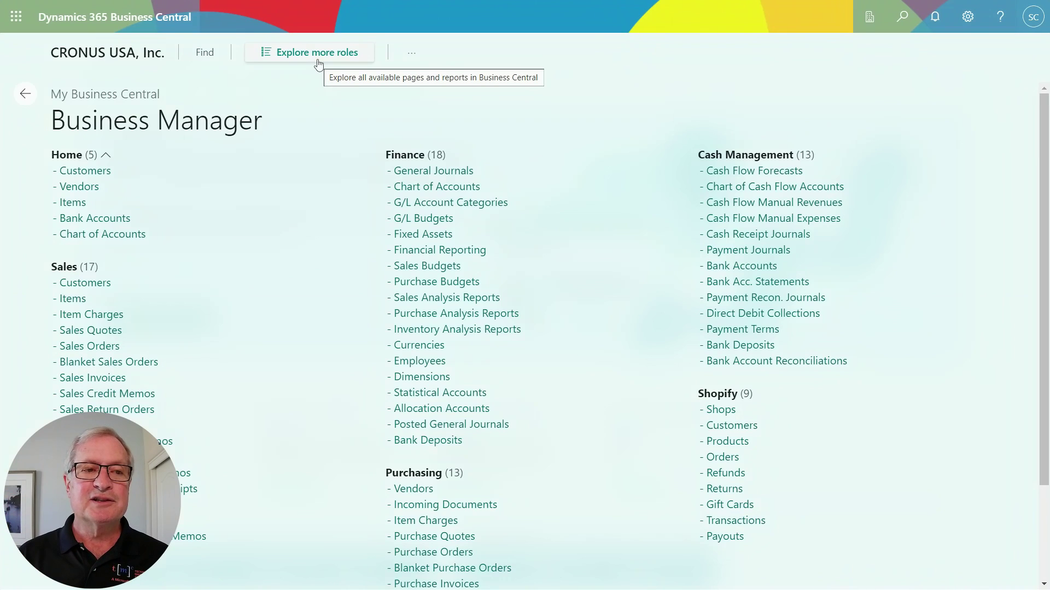
{"action": "key", "text": "Escape"}
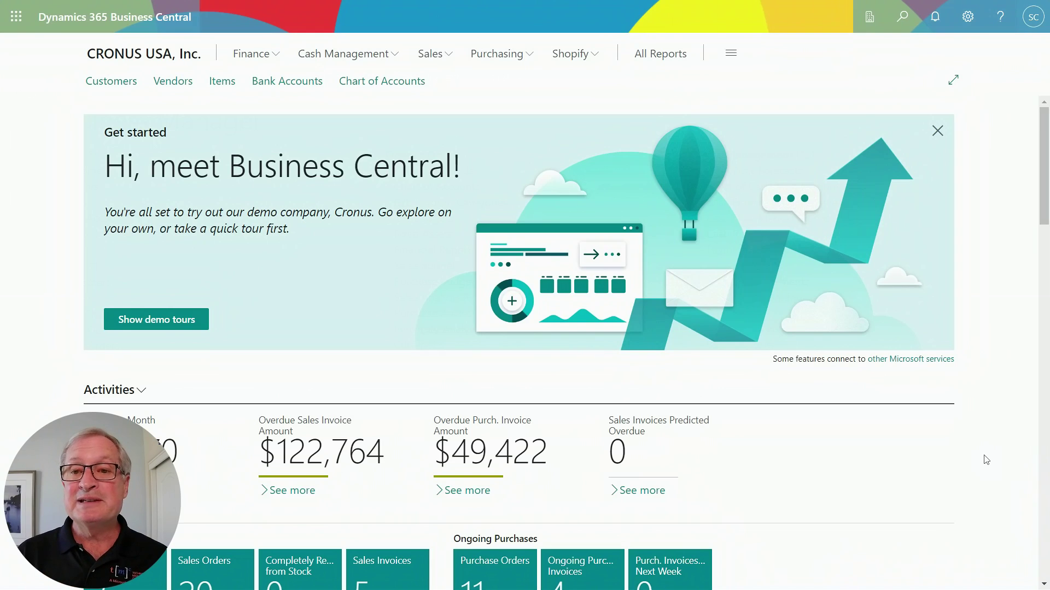
Find the Purchase Invoices page by searching for "purchase", bookmark it to the Role Center, and return there.
{"action": "left_click", "coordinate": [902, 17]}
{"action": "type", "text": "purchase"}
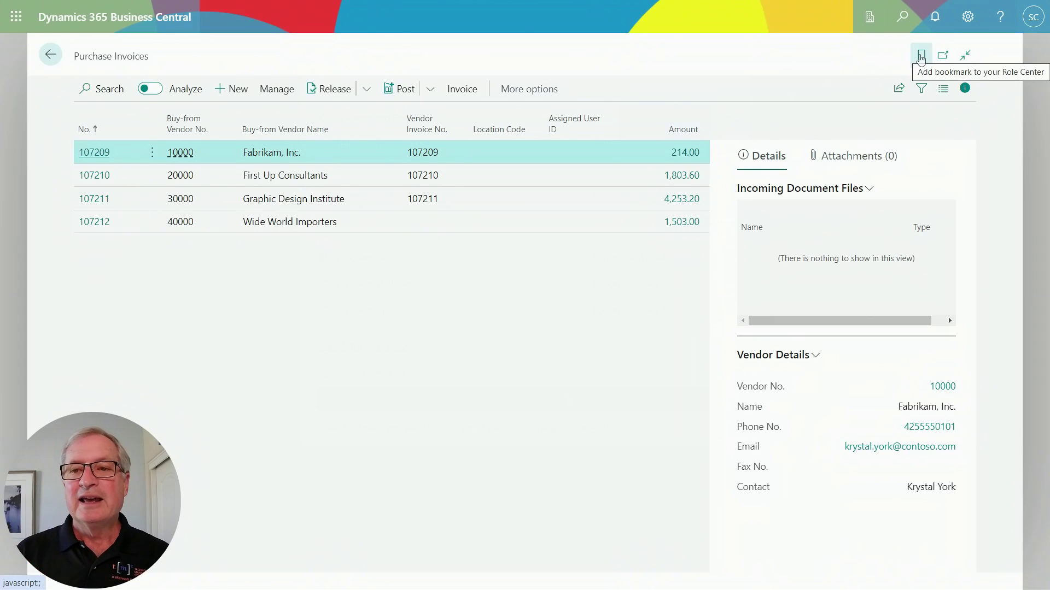
{"action": "left_click", "coordinate": [920, 55]}
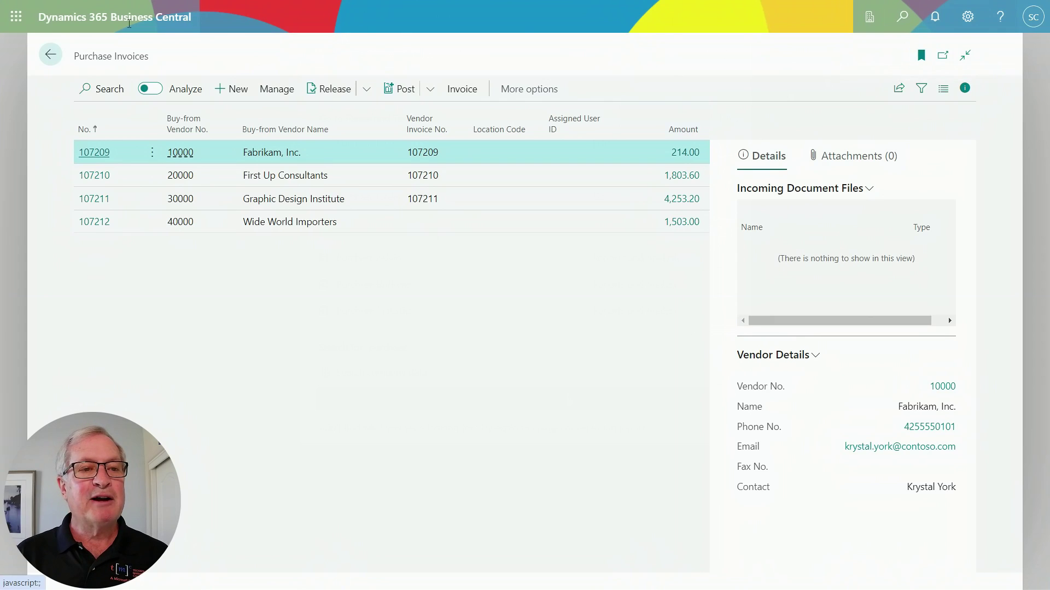
{"action": "left_click", "coordinate": [49, 56]}
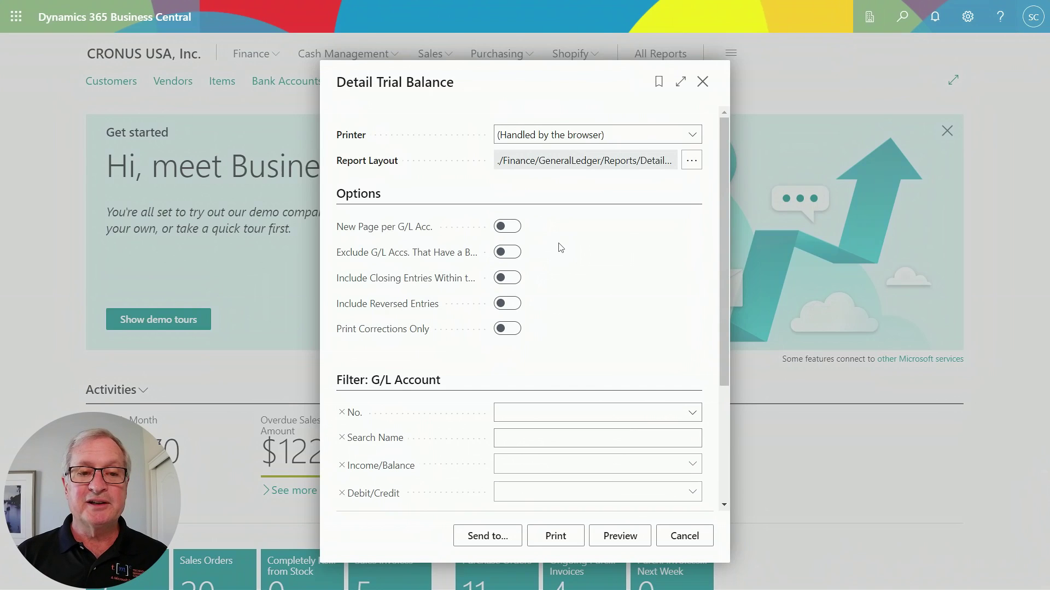
Check the file types for sending the Detail Trial Balance without exporting it, and preview the report with date filter 01/01/24..12/31/24.
{"action": "left_click", "coordinate": [495, 538]}
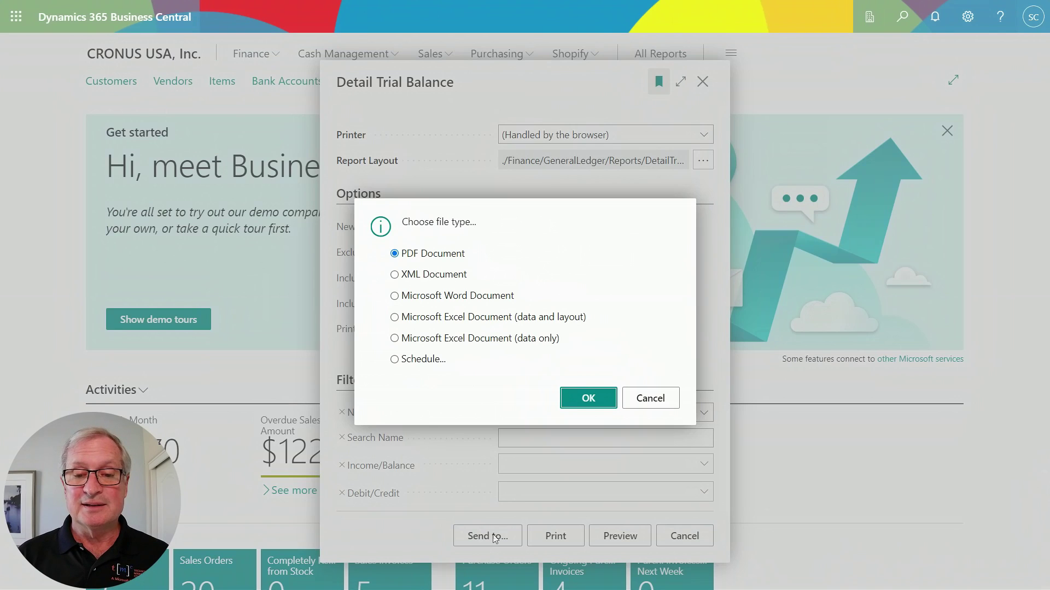
{"action": "left_click", "coordinate": [650, 398]}
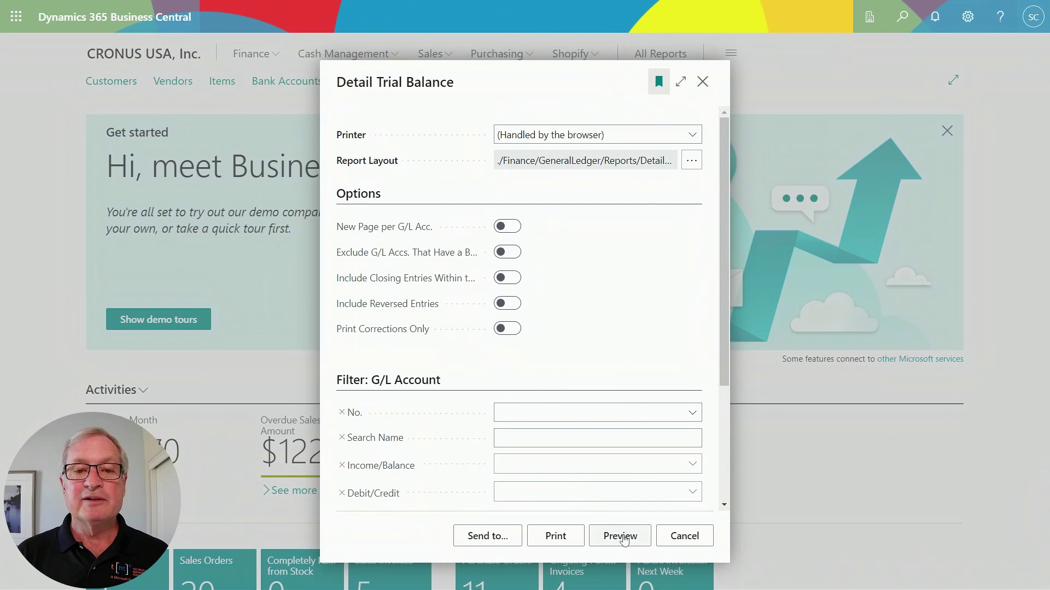
{"action": "scroll", "coordinate": [538, 473], "scroll_direction": "down", "scroll_amount": 3}
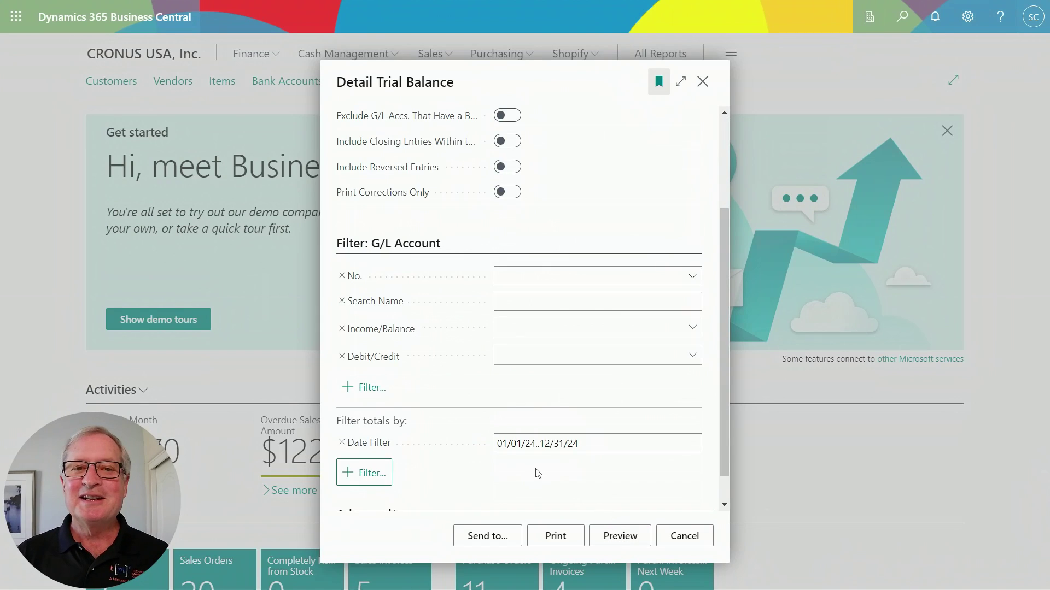
{"action": "left_click", "coordinate": [604, 537]}
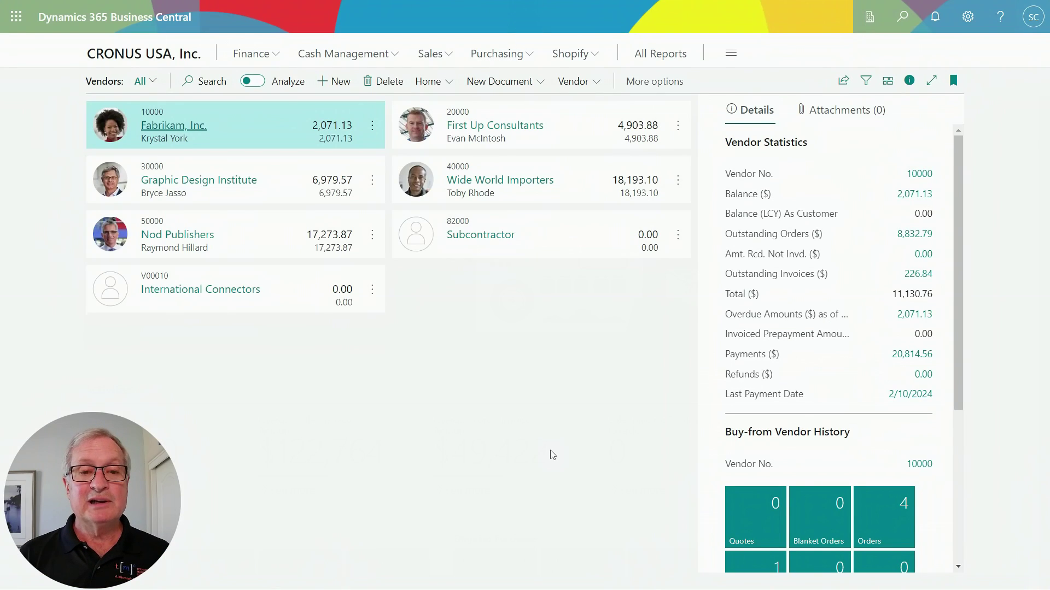
Switch the Vendors page from tiles to the List view, and review the Wide World Importers vendor card.
{"action": "left_click", "coordinate": [887, 80]}
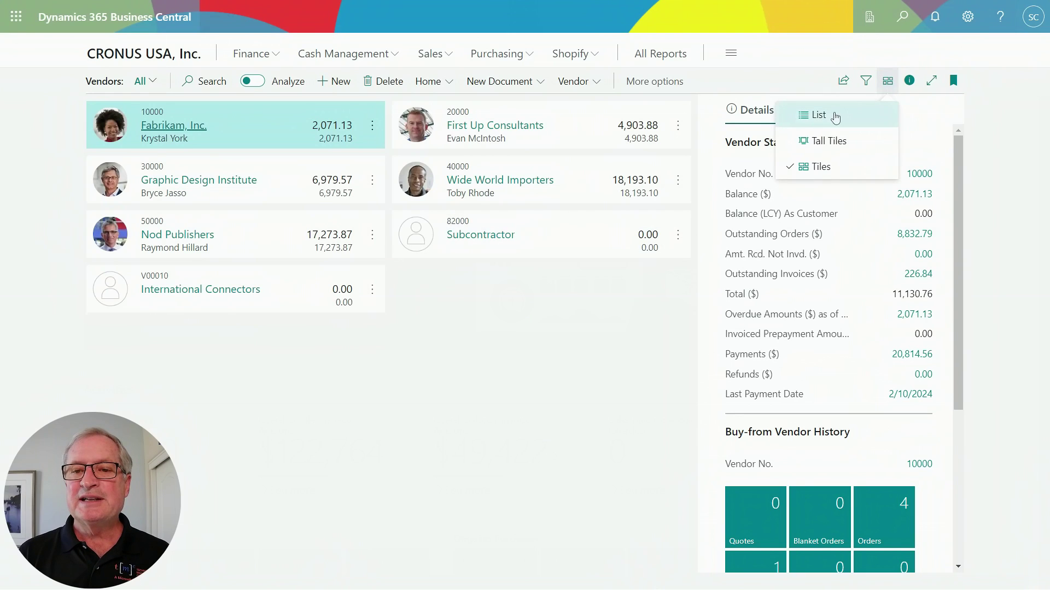
{"action": "left_click", "coordinate": [814, 116]}
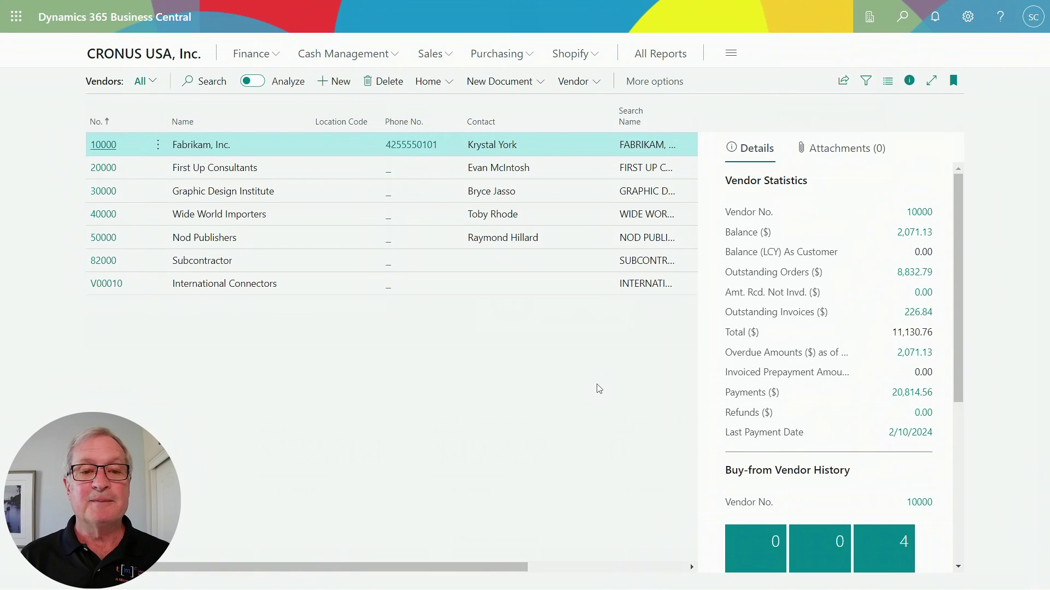
{"action": "left_click", "coordinate": [109, 215]}
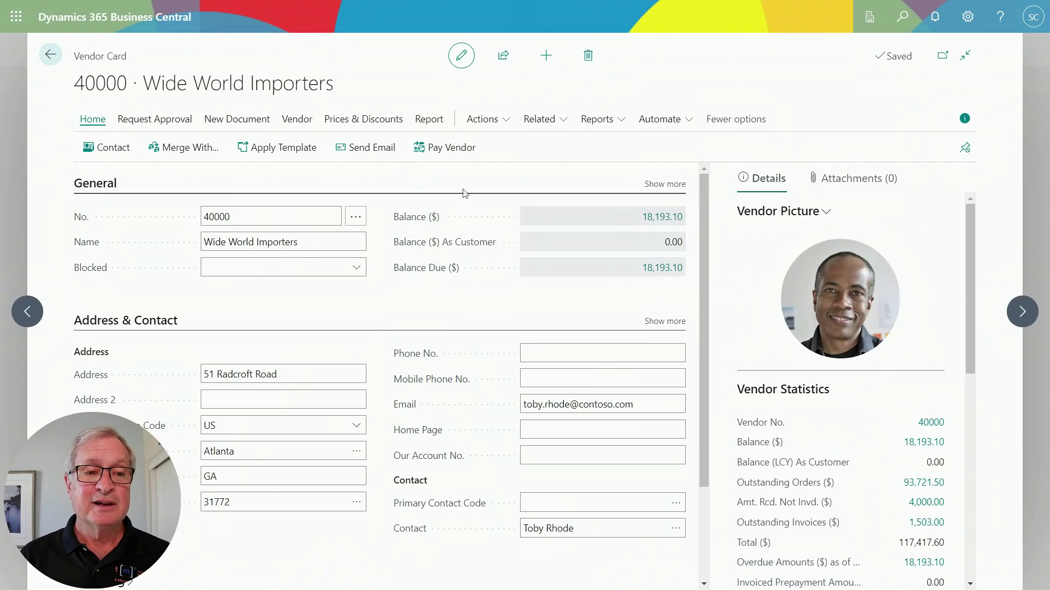
{"action": "scroll", "coordinate": [469, 323], "scroll_direction": "down", "scroll_amount": 3}
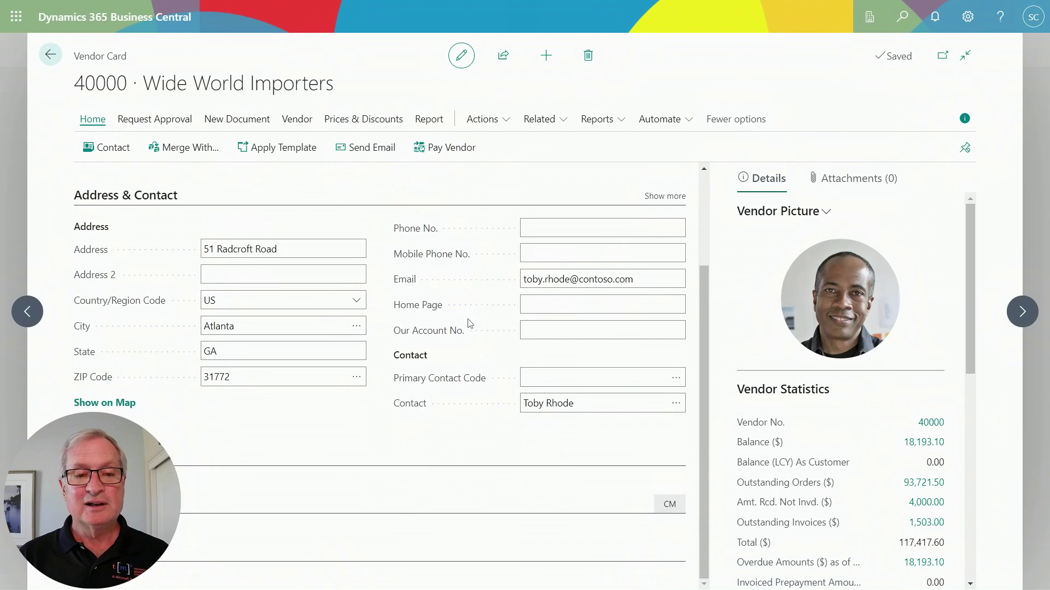
{"action": "scroll", "coordinate": [469, 324], "scroll_direction": "up", "scroll_amount": 3}
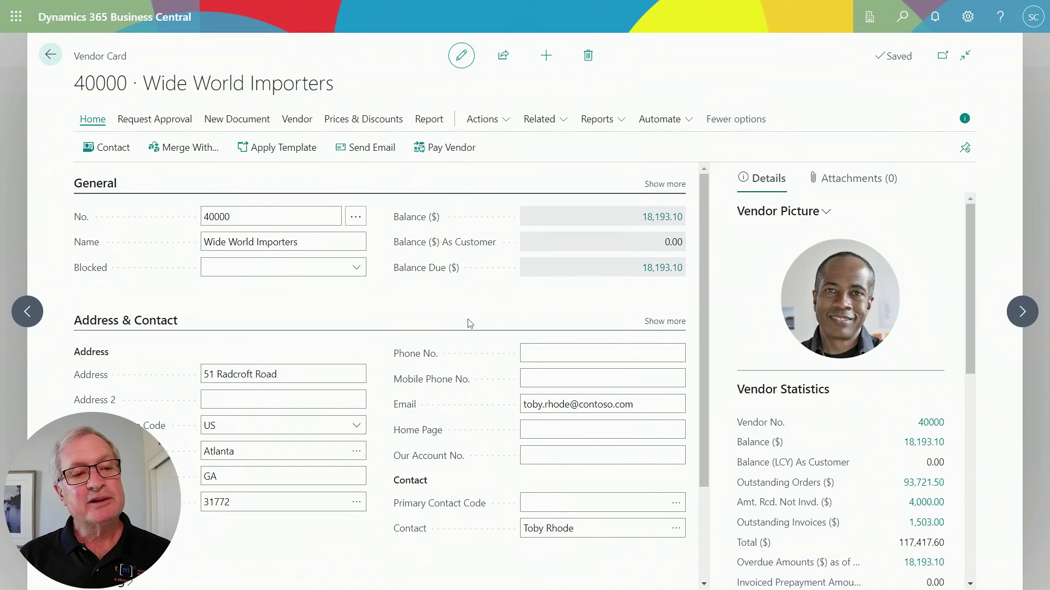
Open the vendor ledger entries for Wide World Importers from its vendor card.
{"action": "left_click", "coordinate": [292, 121]}
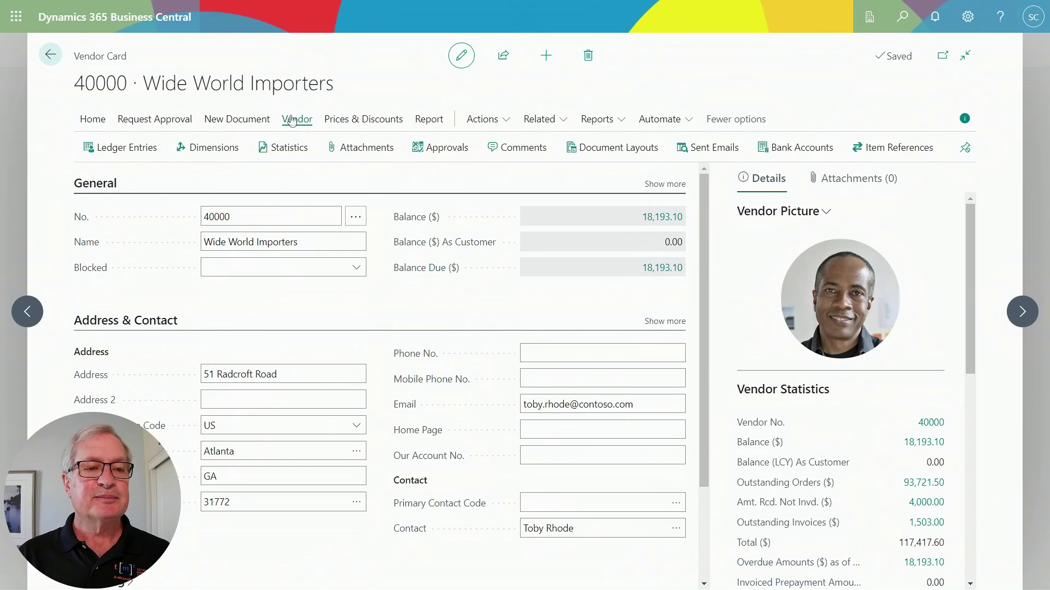
{"action": "left_click", "coordinate": [117, 151]}
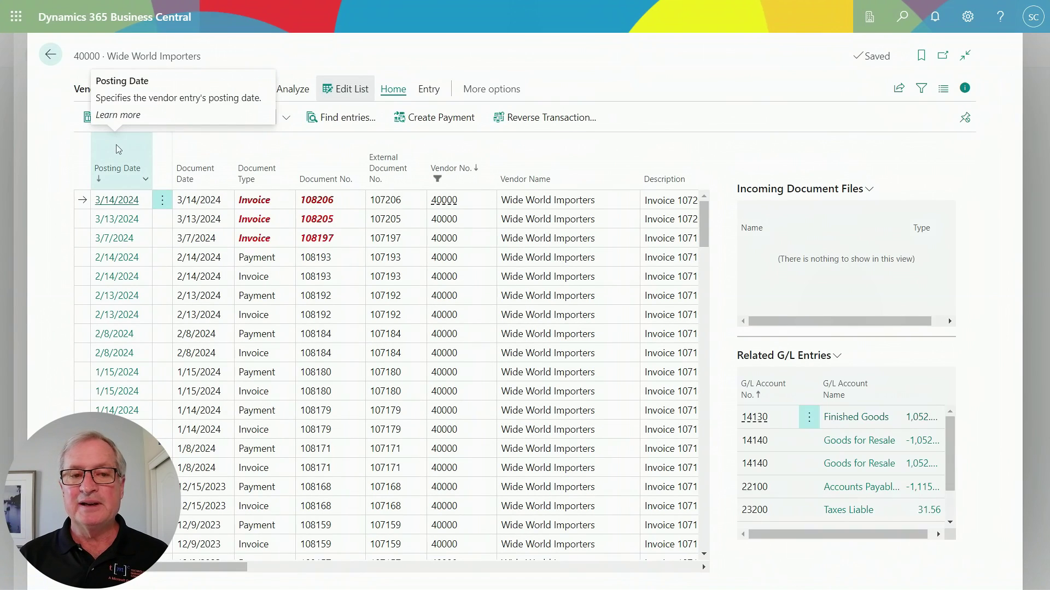
{"action": "mouse_move", "coordinate": [672, 161]}
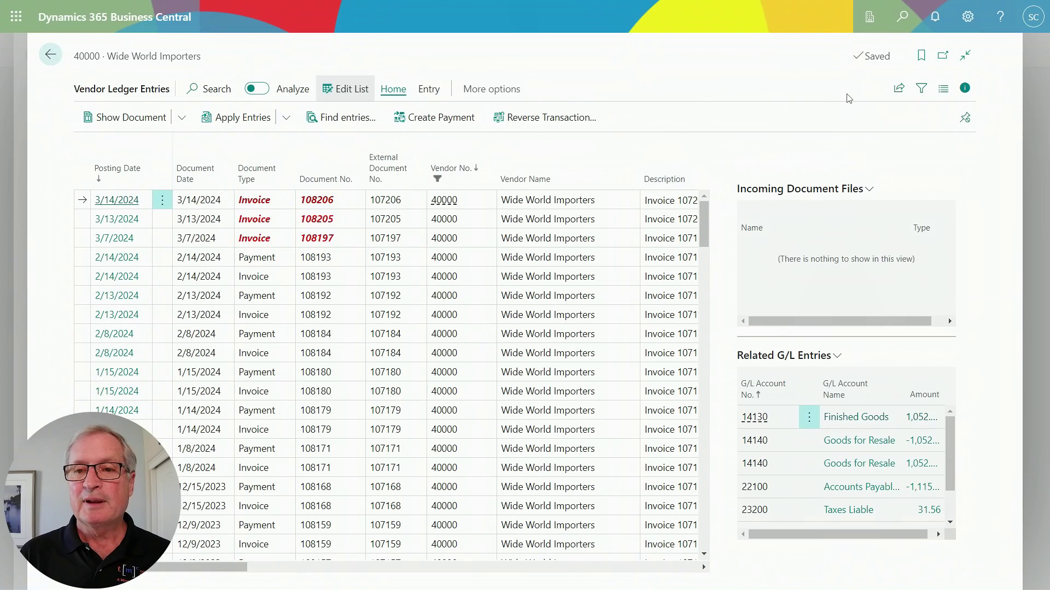
Filter the vendor ledger entries to the document type Invoice and save the filtered list as a view named Invoices.
{"action": "left_click", "coordinate": [921, 88]}
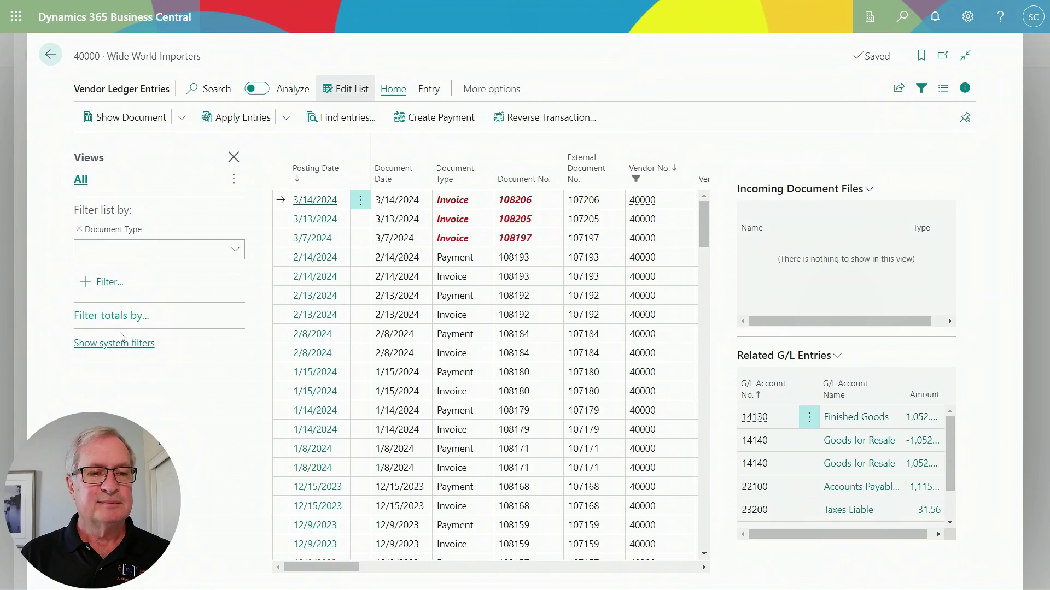
{"action": "left_click", "coordinate": [236, 251]}
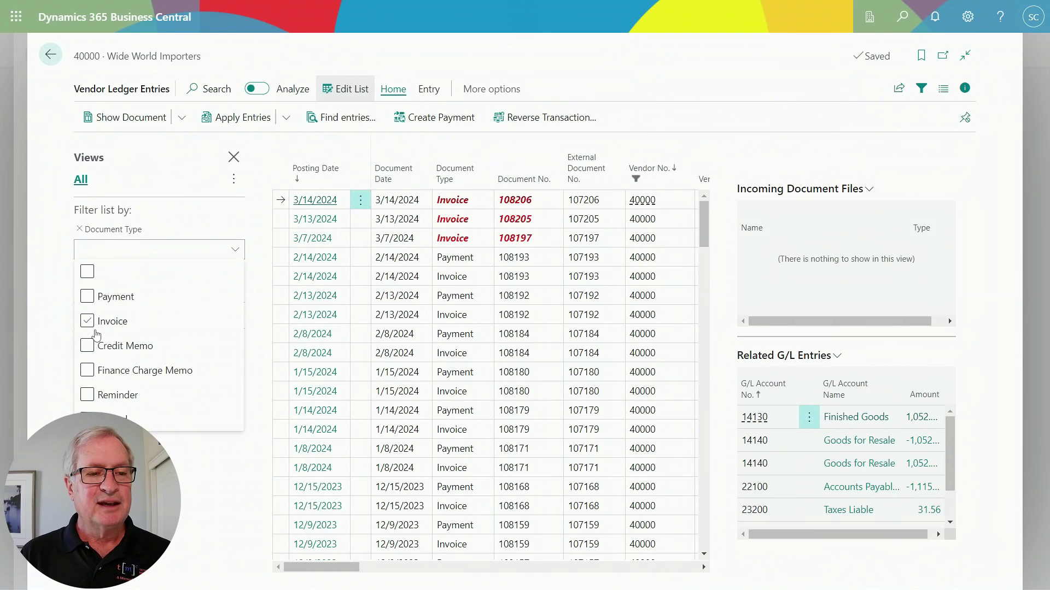
{"action": "left_click", "coordinate": [114, 321]}
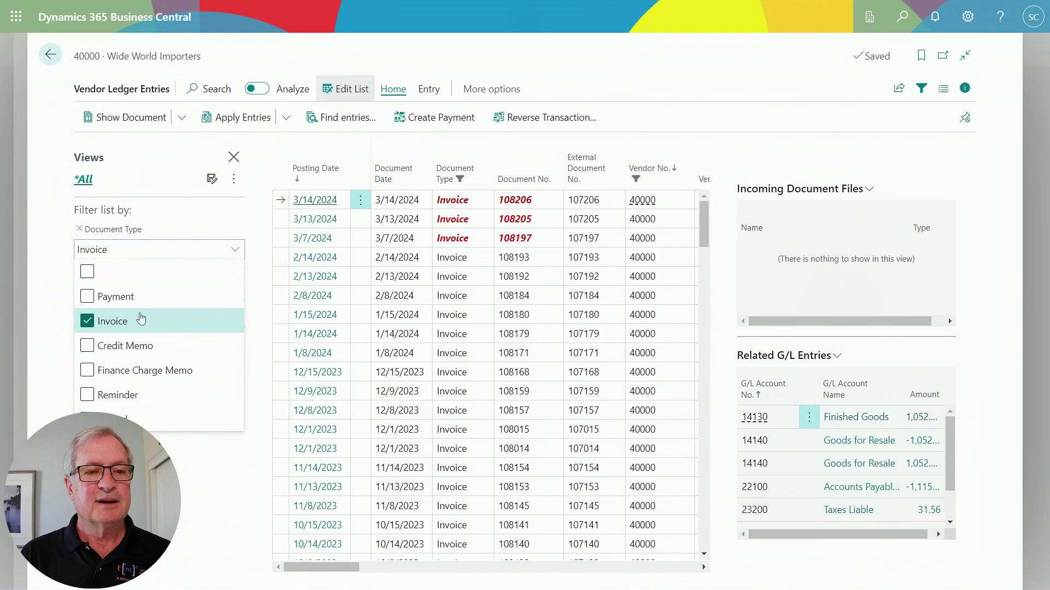
{"action": "left_click", "coordinate": [211, 178]}
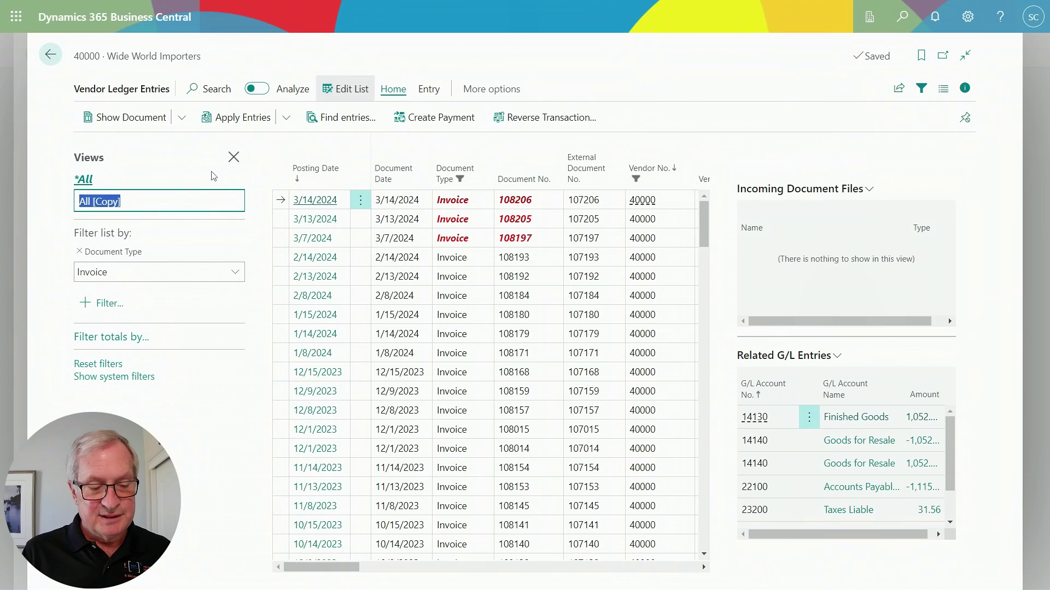
{"action": "type", "text": "Invoices"}
{"action": "key", "text": "Return"}
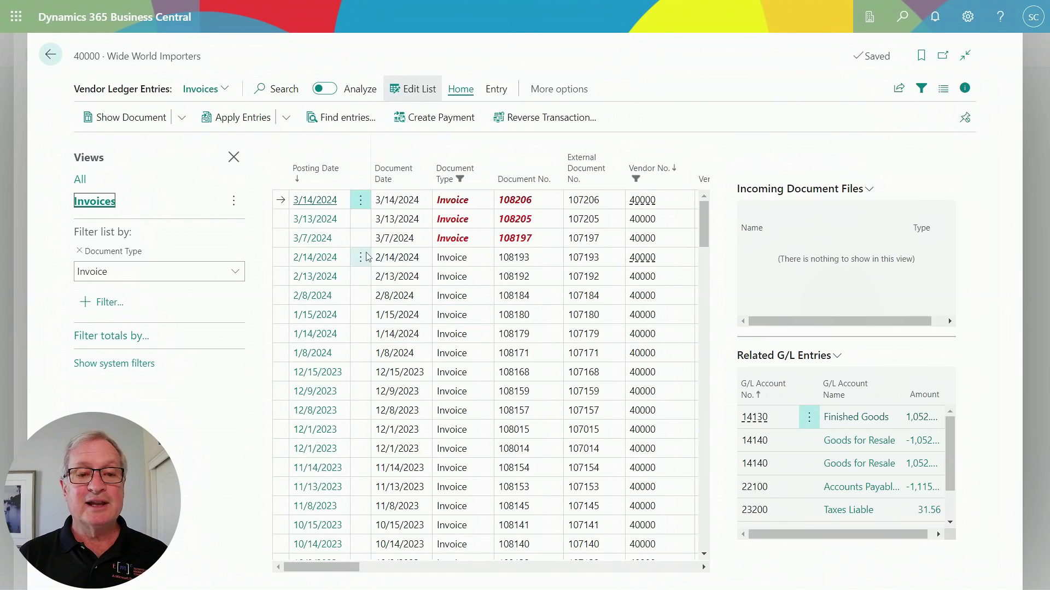
Review the posted purchase invoice behind ledger entry 108193, return to the entries, and check the list's sharing options.
{"action": "left_click", "coordinate": [283, 260]}
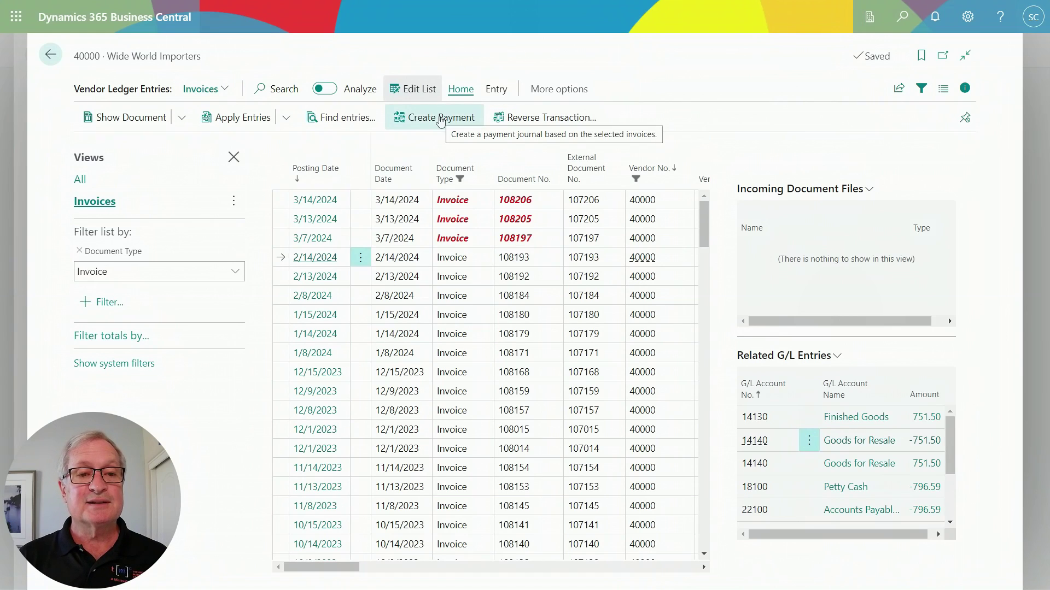
{"action": "left_click", "coordinate": [144, 123]}
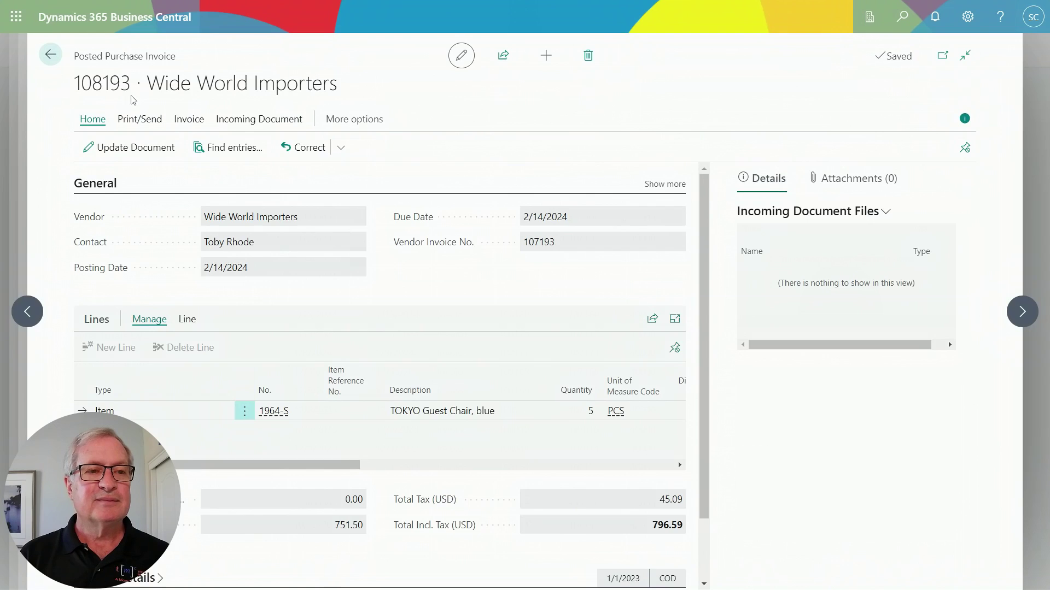
{"action": "key", "text": "Escape"}
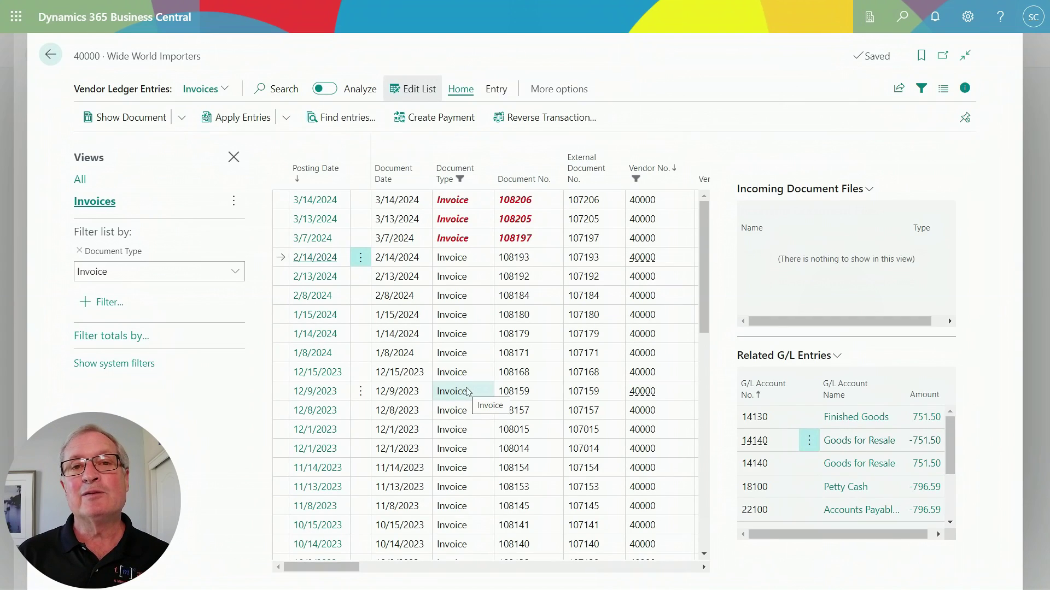
{"action": "left_click", "coordinate": [899, 88]}
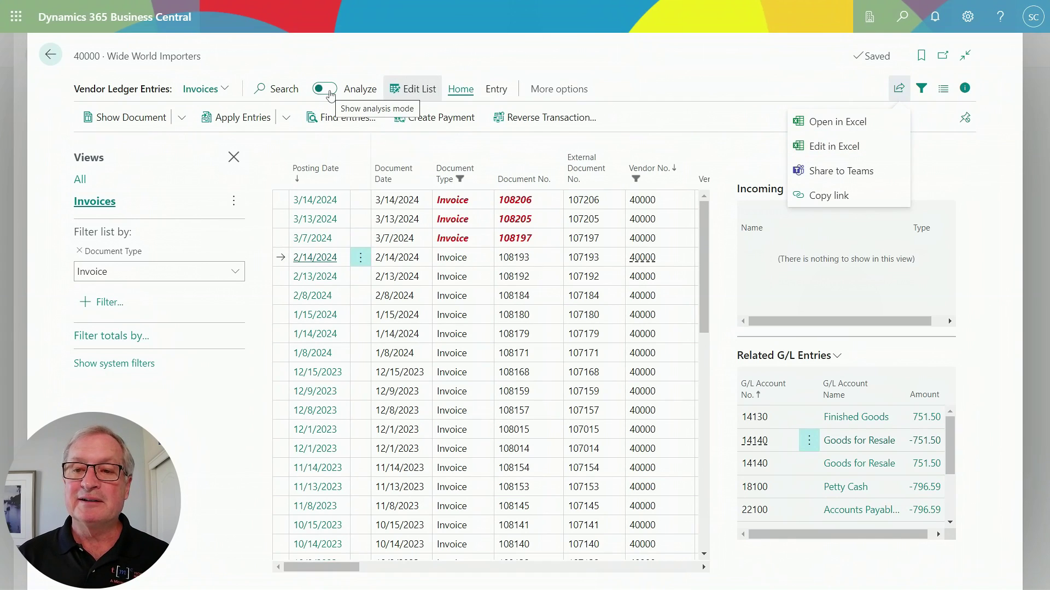
Hide the FactBox pane and switch the Invoices view of the vendor ledger entries to analysis mode.
{"action": "left_click", "coordinate": [965, 88]}
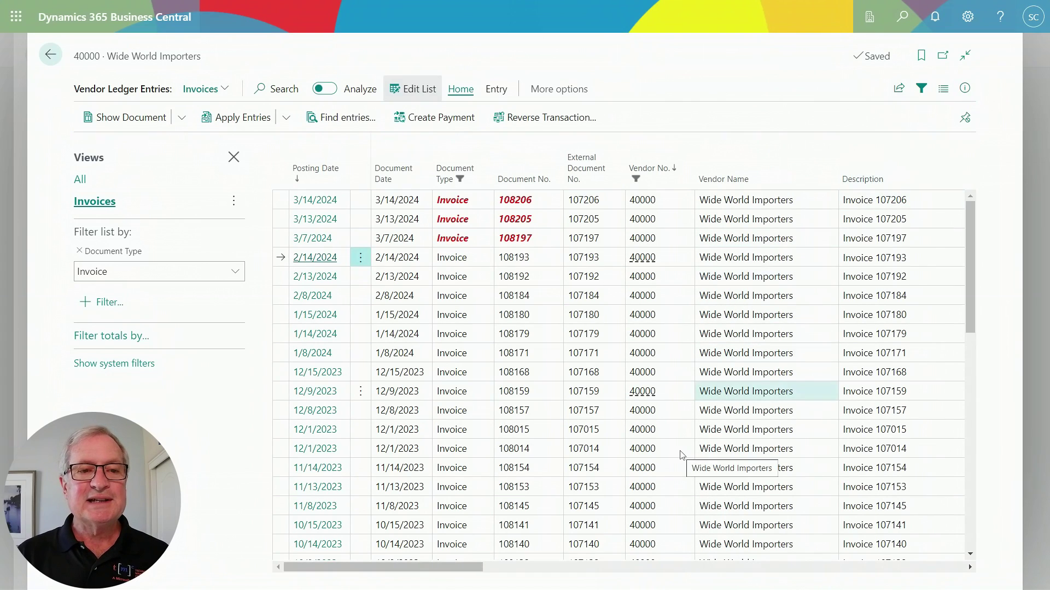
{"action": "left_click", "coordinate": [326, 88]}
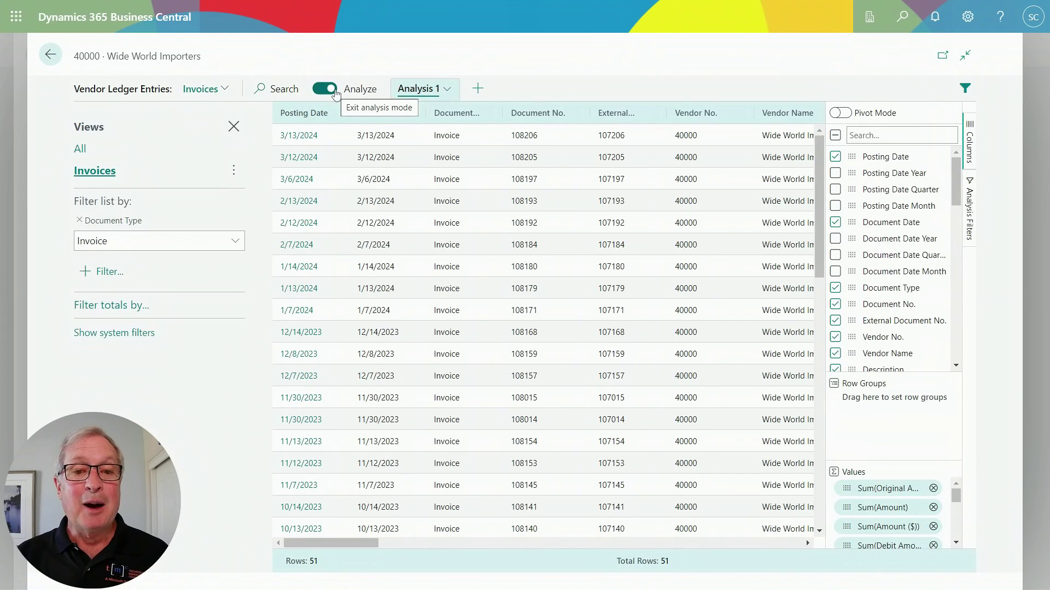